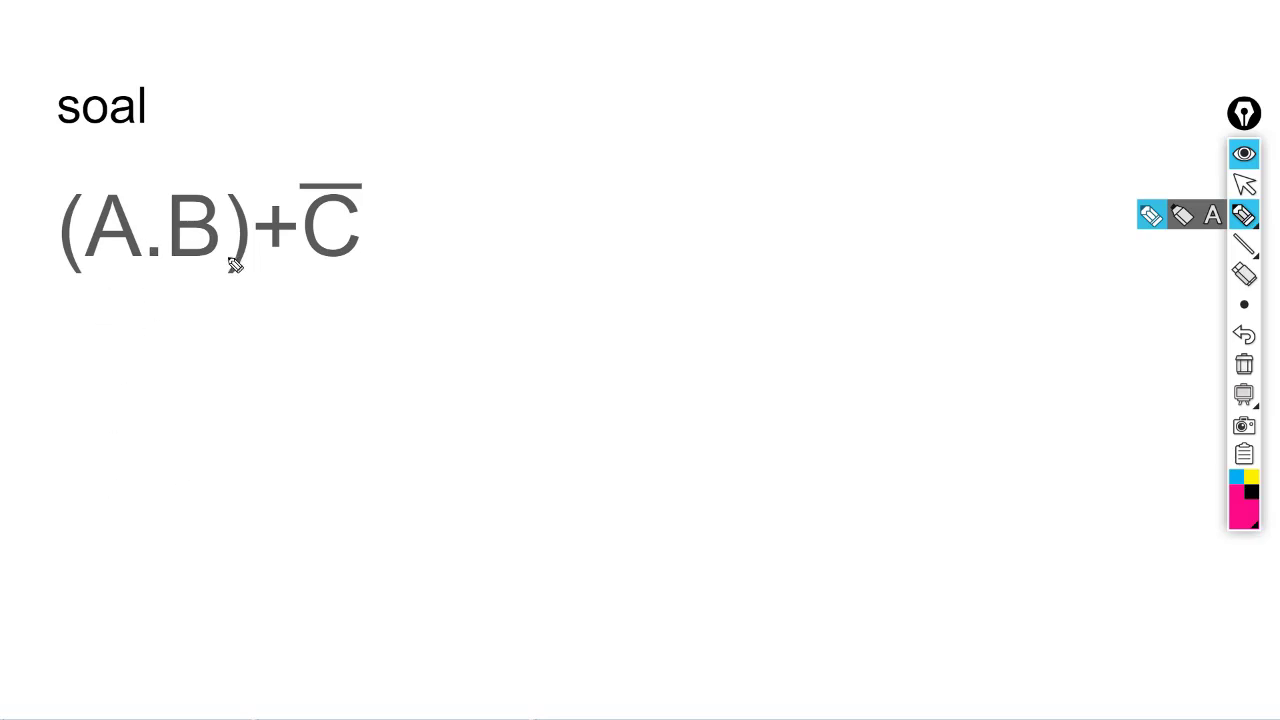
Bracket A.B as part 1 and the overlined C as part 2 by hand, and mark the combined expression beneath them
mouse_move(88, 292)
left_mouse_down()
mouse_move(219, 311)
mouse_move(222, 291)
left_mouse_up()
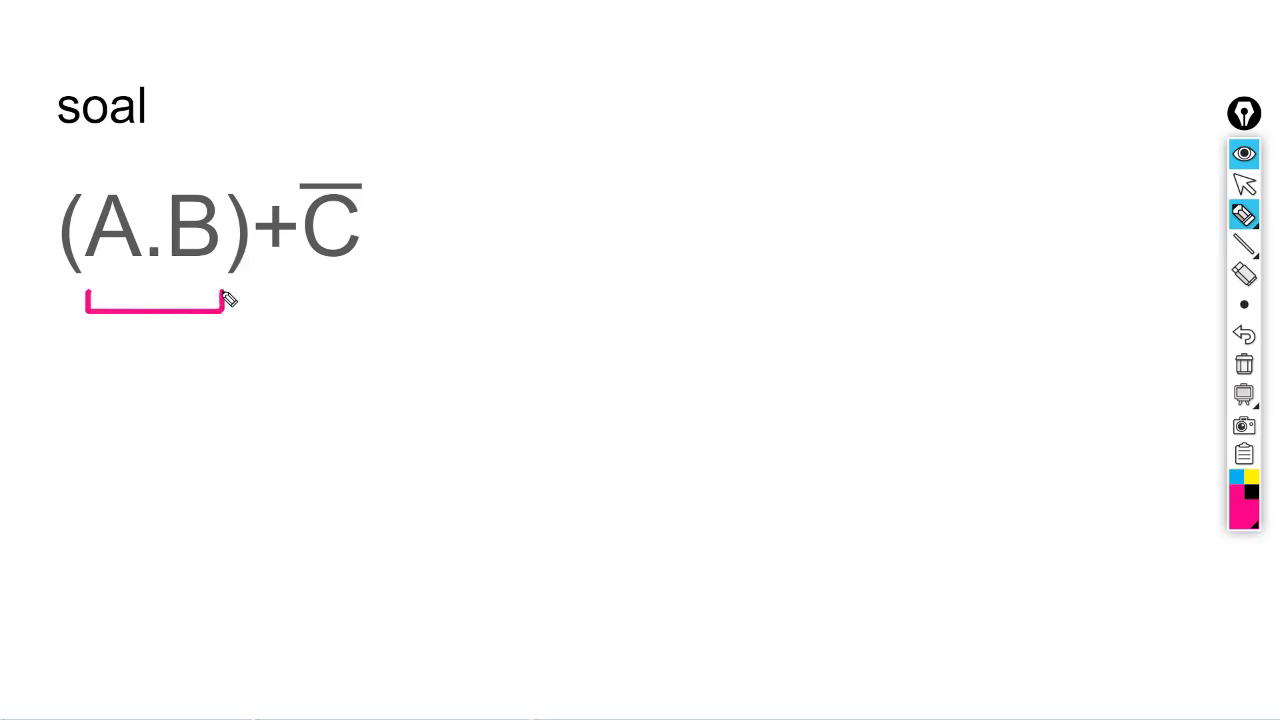
left_click_drag(141, 328, 141, 352)
mouse_move(301, 291)
left_mouse_down()
mouse_move(303, 311)
mouse_move(369, 291)
left_mouse_up()
mouse_move(326, 332)
left_mouse_down()
mouse_move(344, 352)
mouse_move(320, 351)
left_mouse_up()
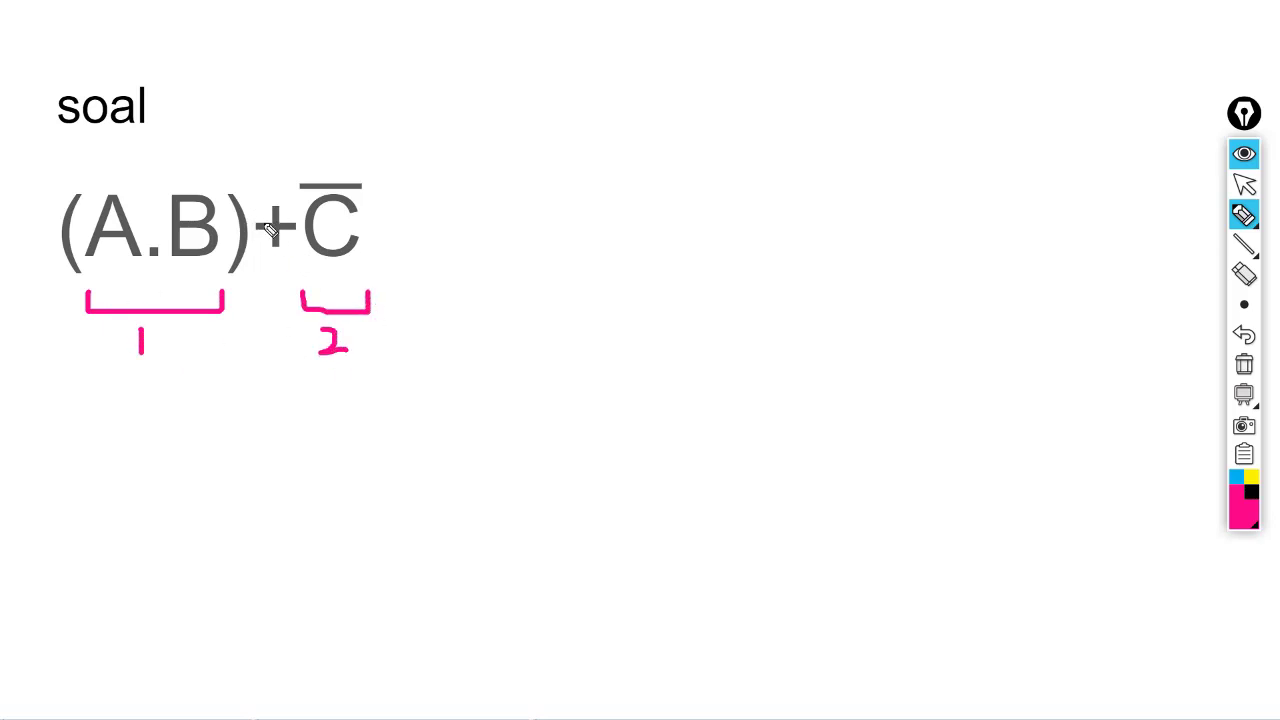
mouse_move(100, 376)
left_mouse_down()
mouse_move(131, 437)
mouse_move(394, 390)
left_mouse_up()
mouse_move(219, 465)
left_mouse_down()
mouse_move(245, 481)
mouse_move(229, 496)
left_mouse_up()
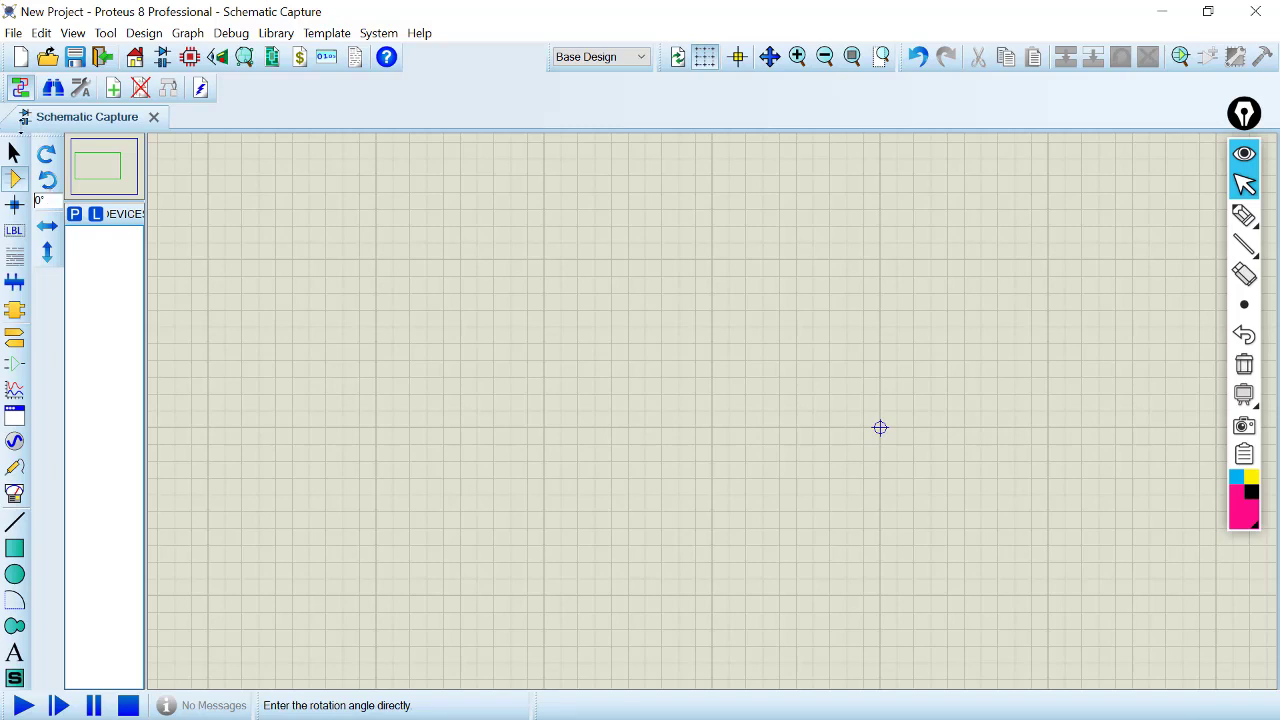
In Proteus, find the 7400 two-input NAND gate from the 74STD library and add it to the device list
left_click(77, 220)
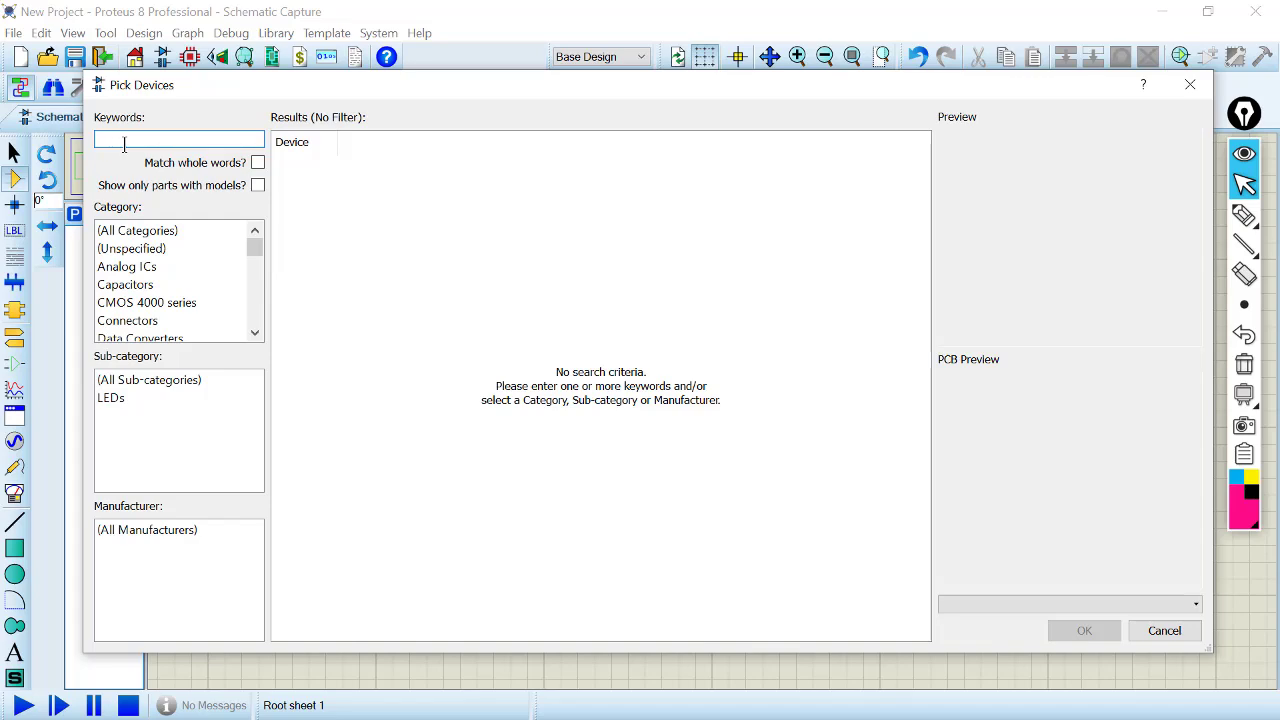
type("400")
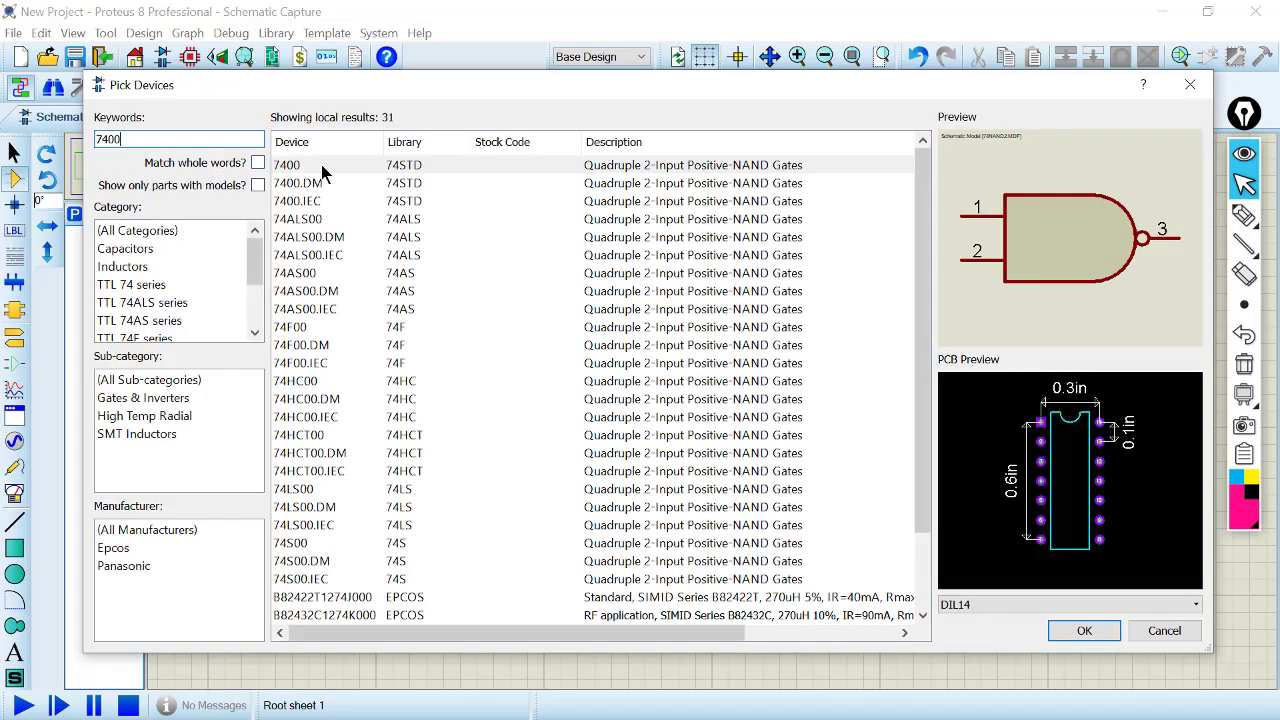
left_click(335, 168)
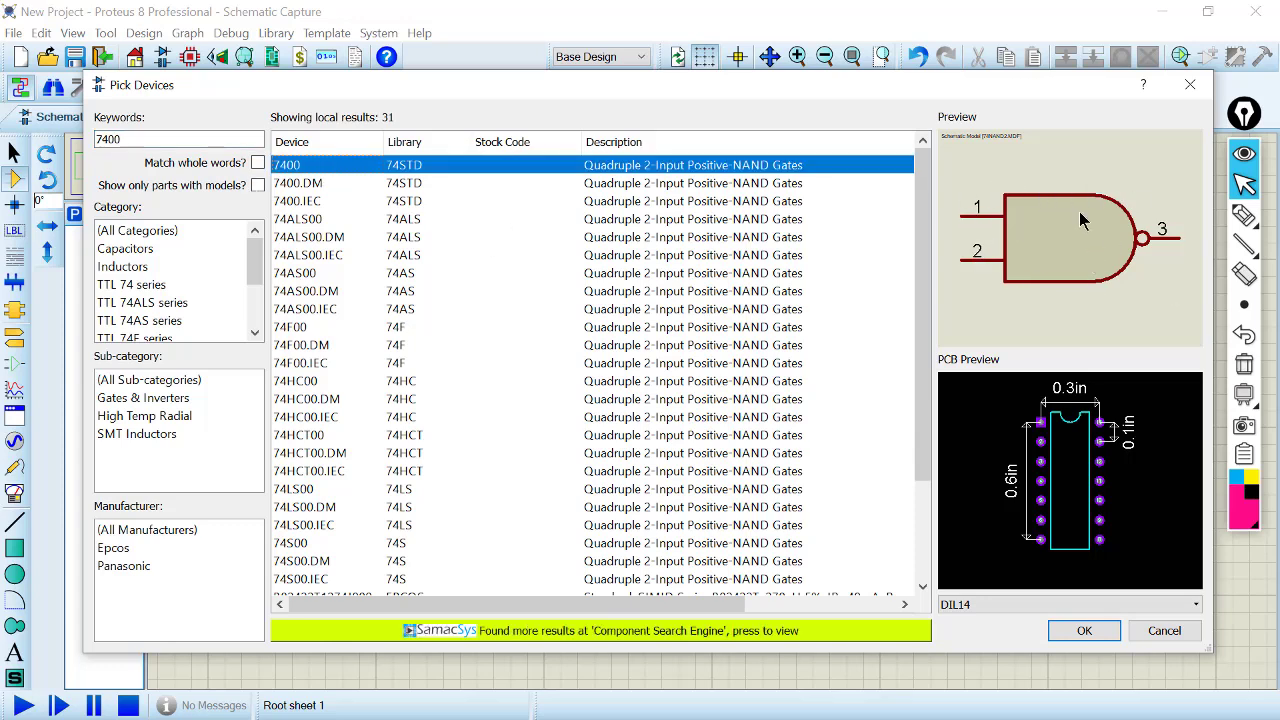
left_click(1084, 630)
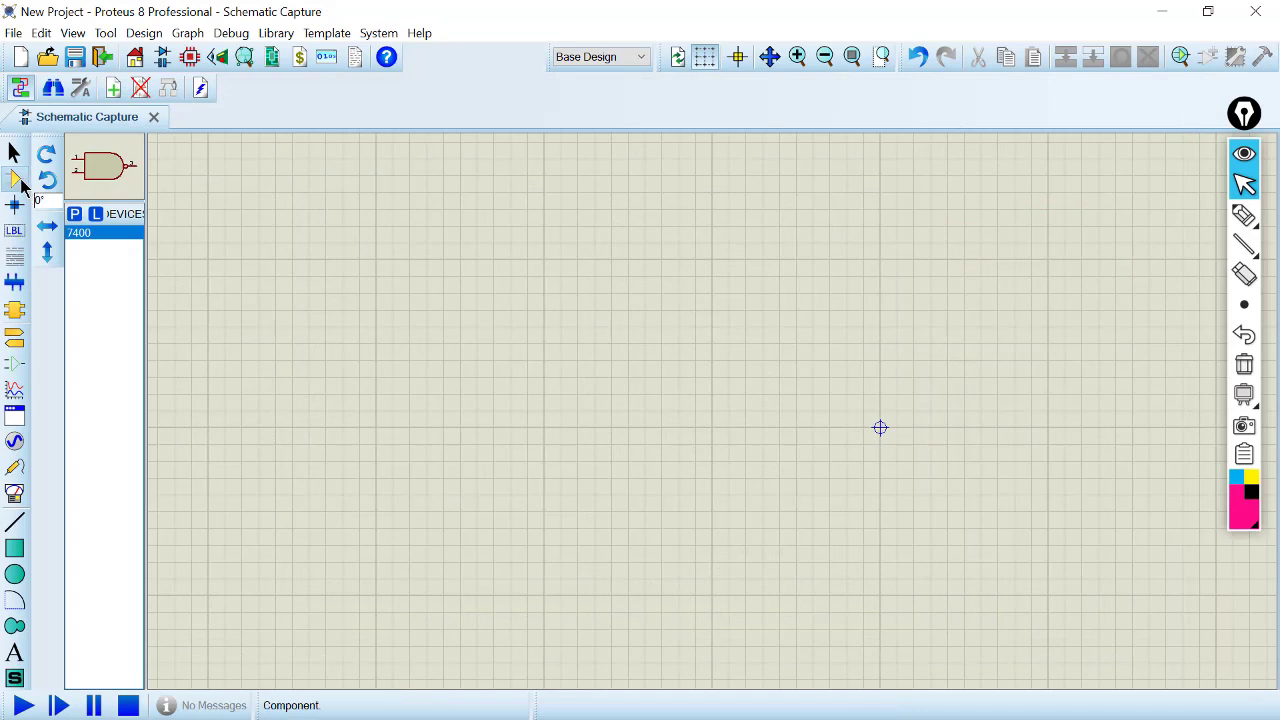
Add the LED-GREEN animated LED to the device list and make the 7400 the active device
left_click(74, 213)
type("led-green")
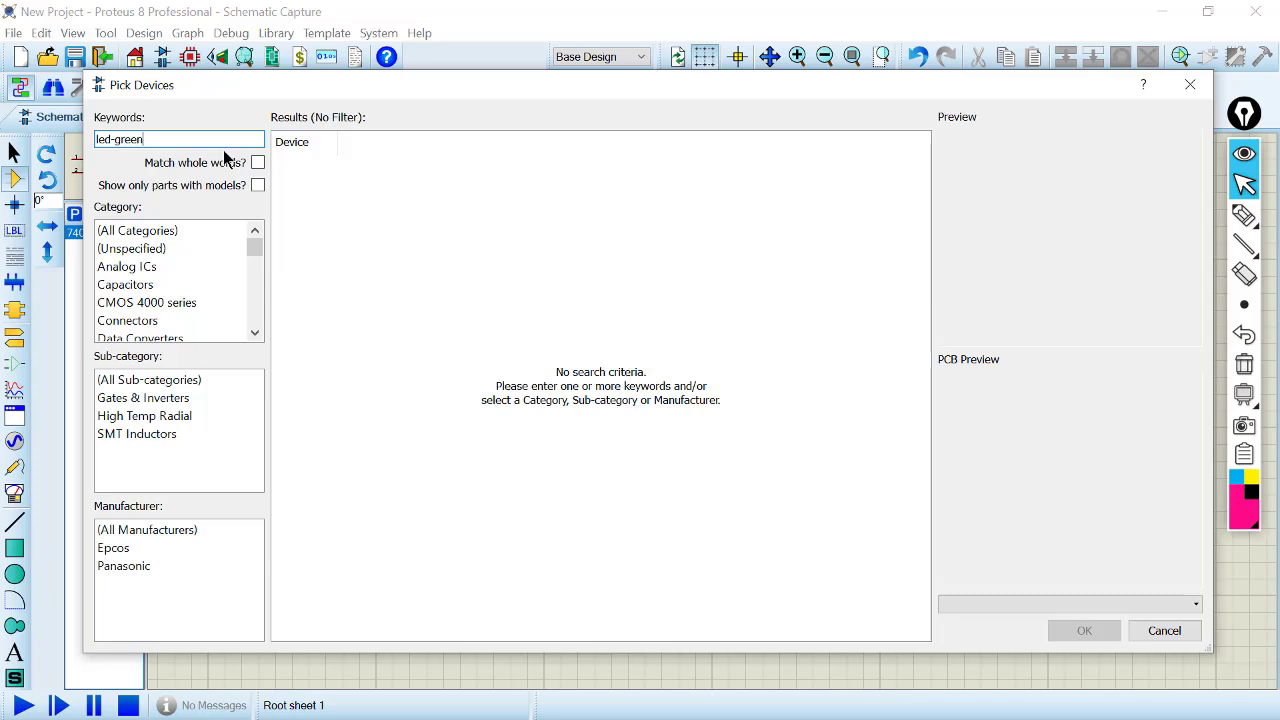
left_click(466, 170)
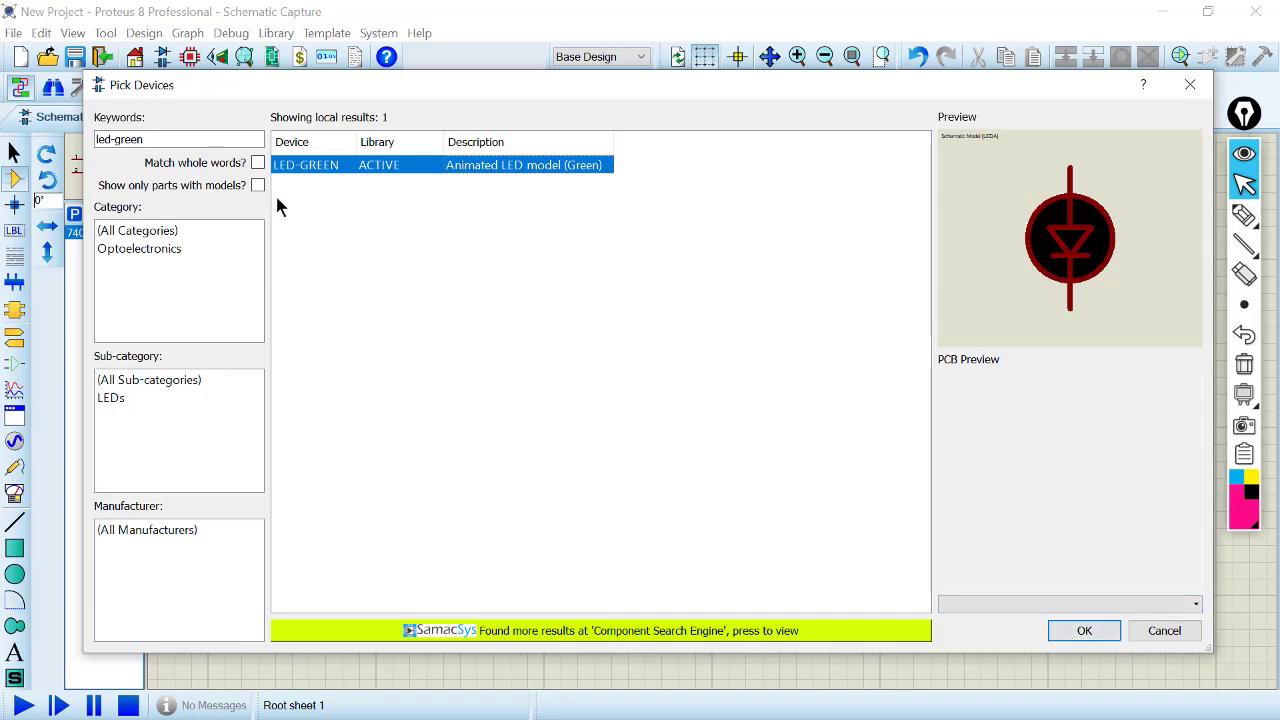
left_click_drag(146, 139, 113, 139)
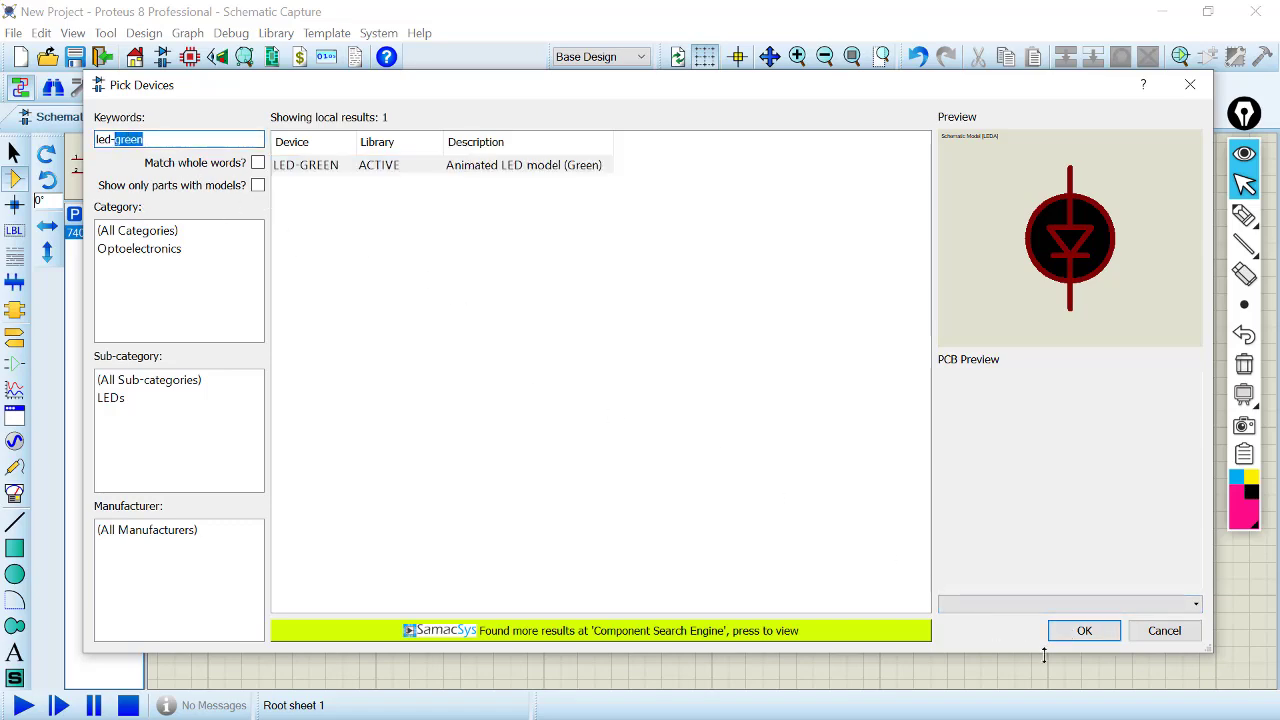
left_click(1082, 633)
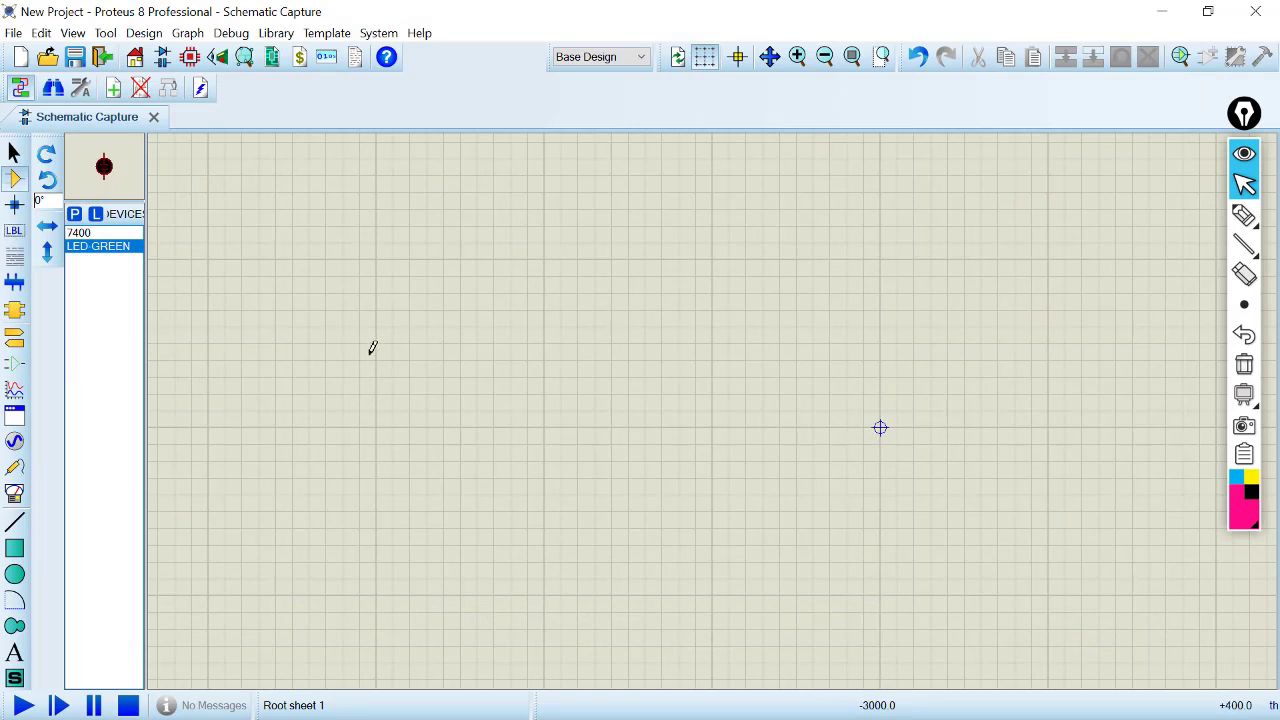
left_click(85, 232)
Annotate the area above the schematic with the expression (A.B)+C and draw an overbar on the C
left_click(1213, 214)
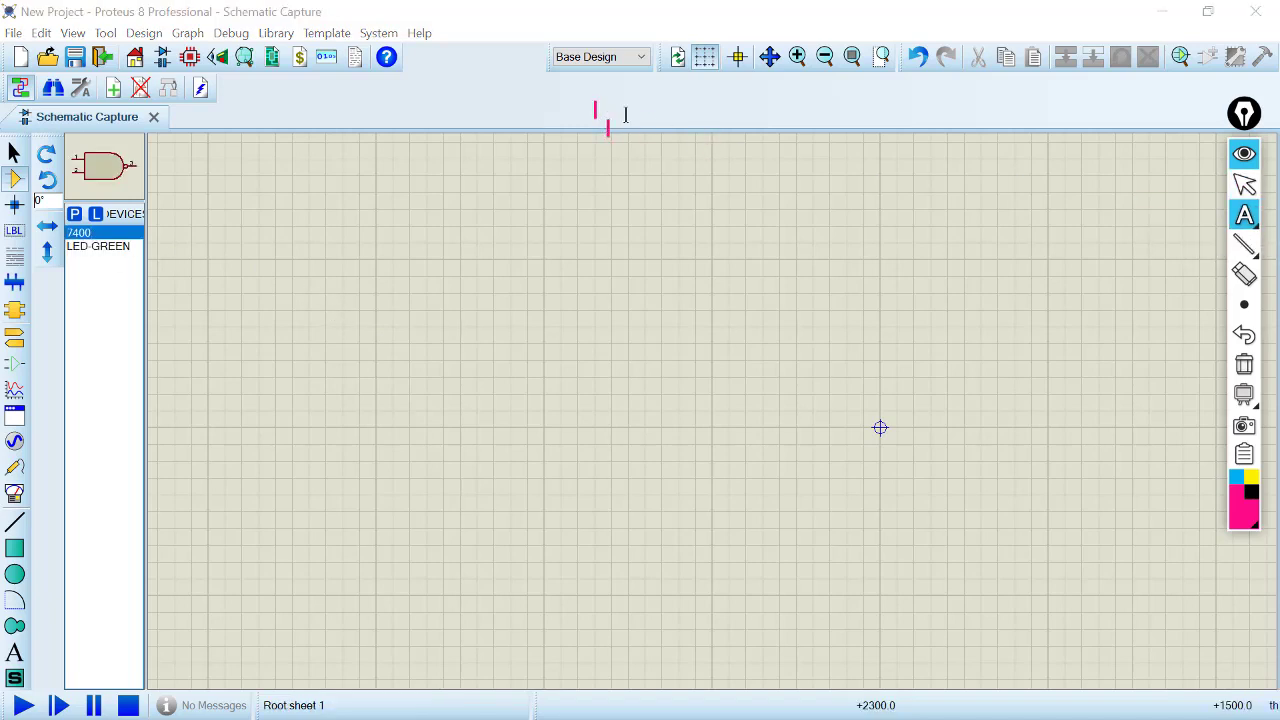
type("A(B")
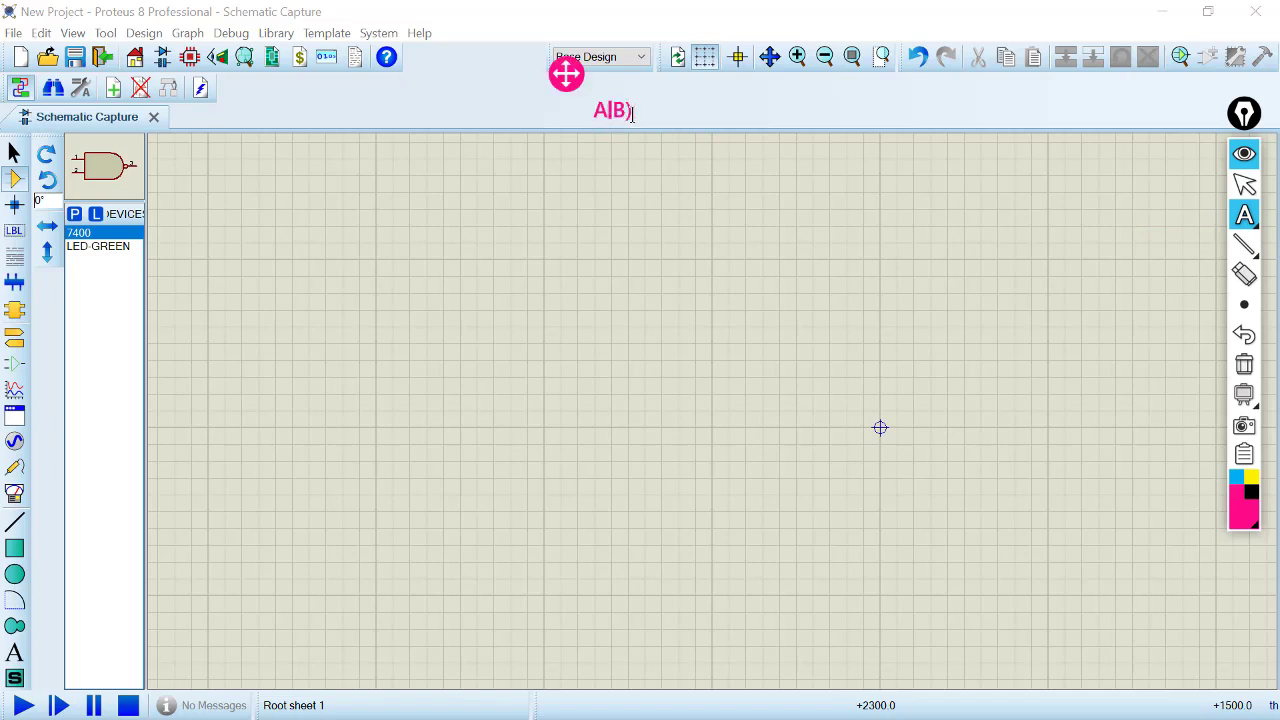
type("(")
key("Right")
mouse_move(1244, 214)
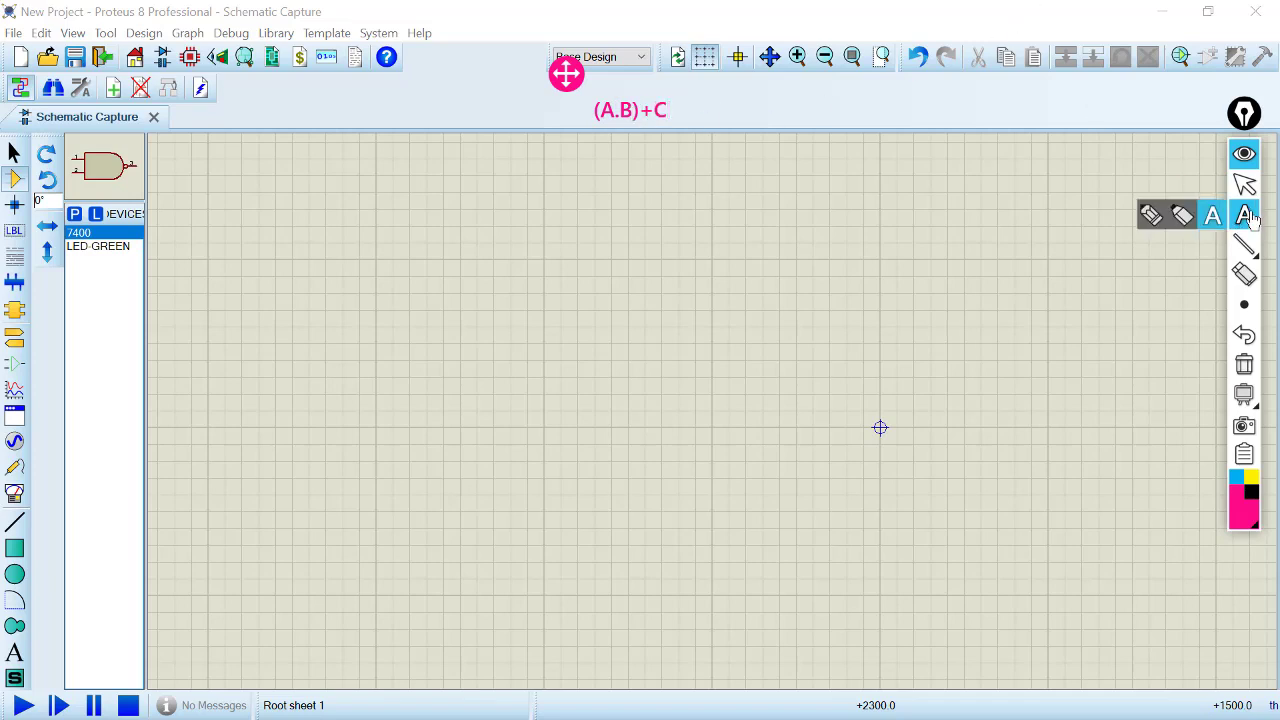
left_click(1152, 215)
left_click_drag(647, 101, 668, 100)
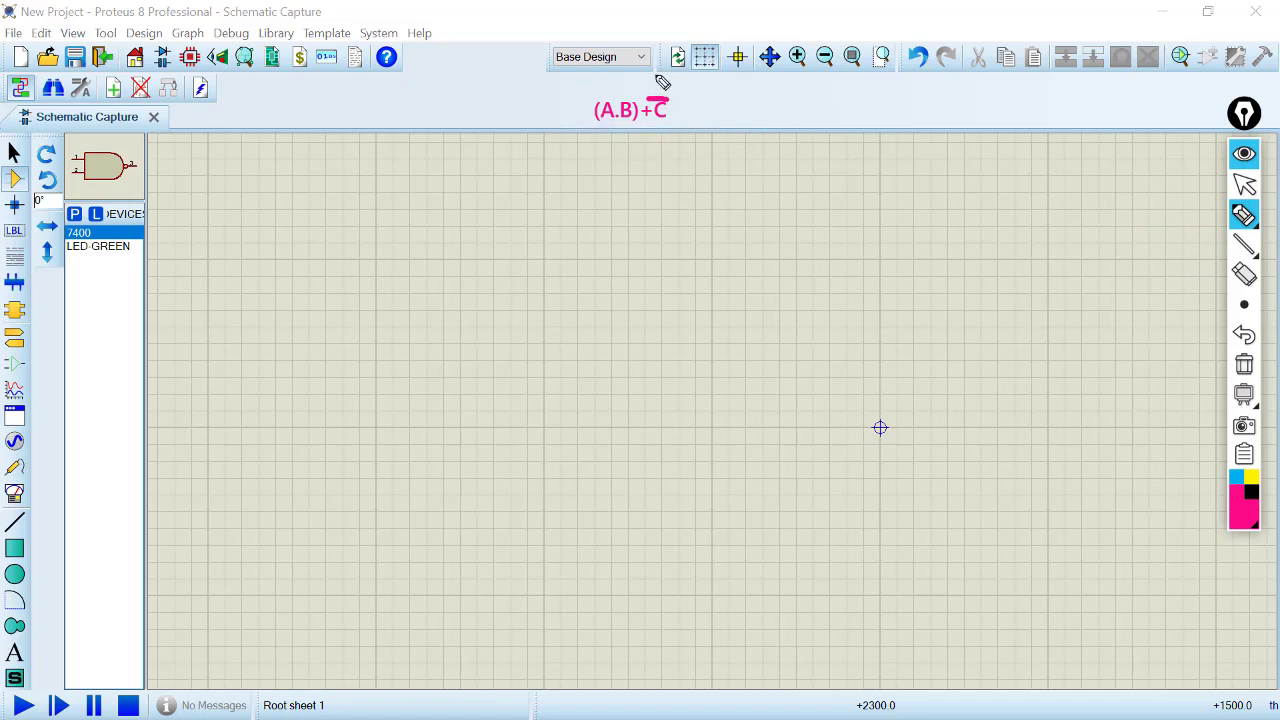
left_click(1244, 184)
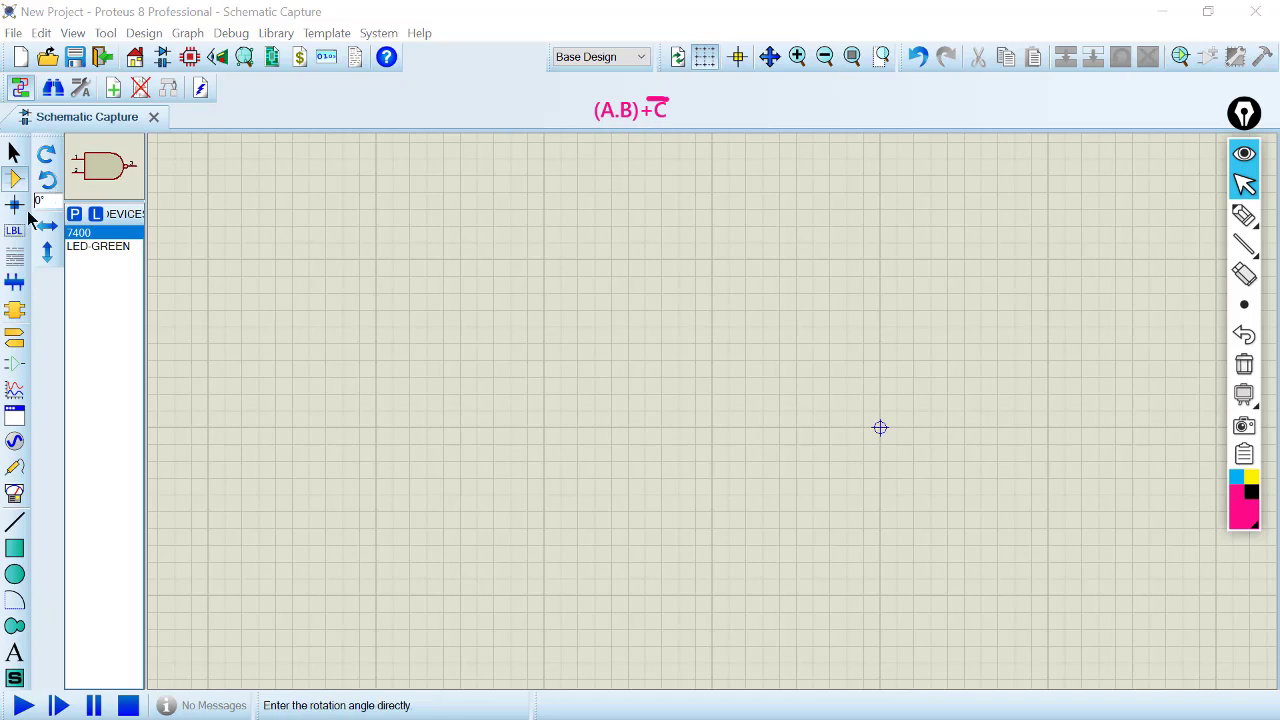
Place two 7400 NAND gates side by side in the upper left part of the schematic
left_click(320, 314)
left_click(308, 343)
left_click(475, 331)
left_click(505, 345)
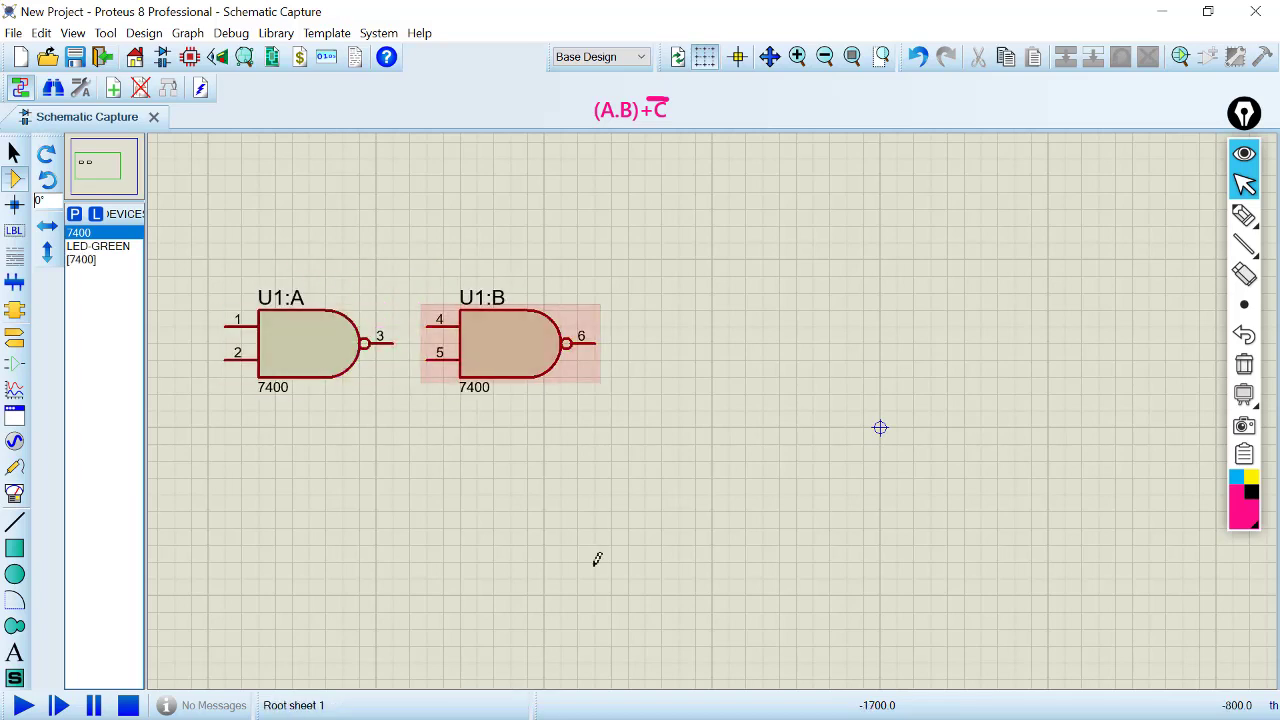
Wire the output of gate U1:A to both inputs of gate U1:B
left_click(396, 342)
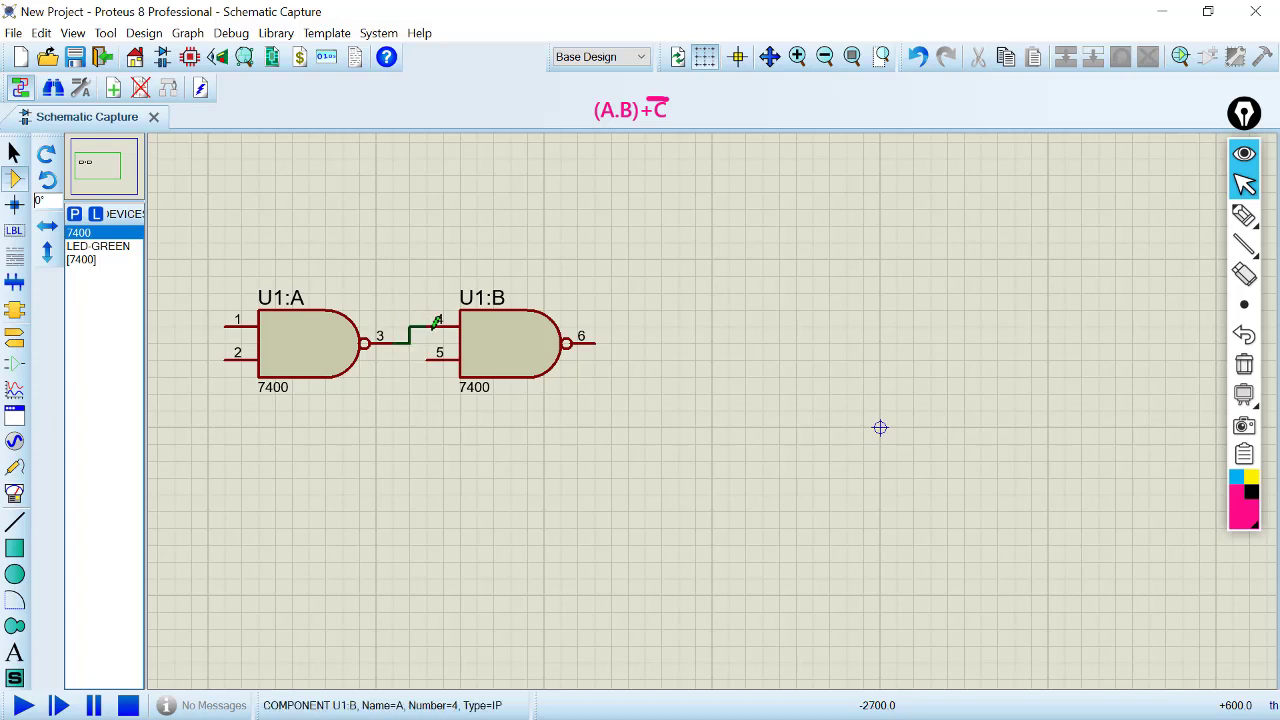
left_click(414, 336)
left_click(428, 359)
left_click(409, 343)
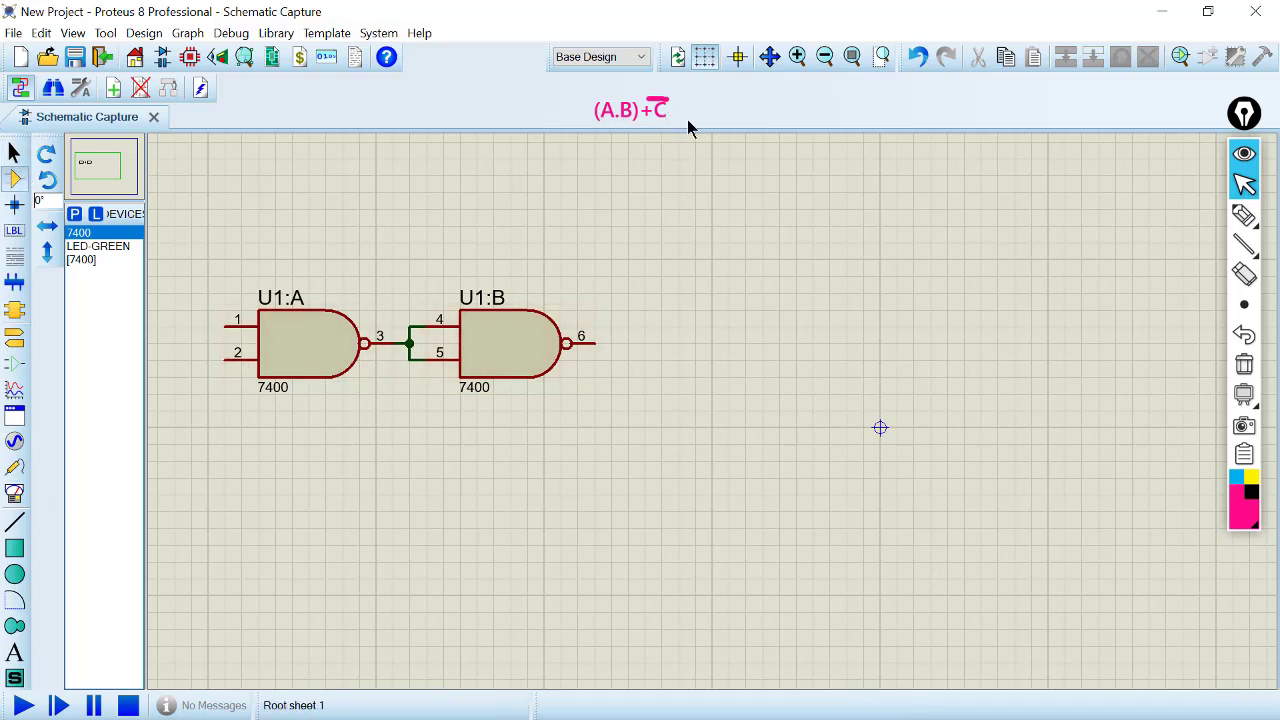
Place a third 7400 NAND gate directly below gate U1:B
left_click(89, 236)
left_click(323, 455)
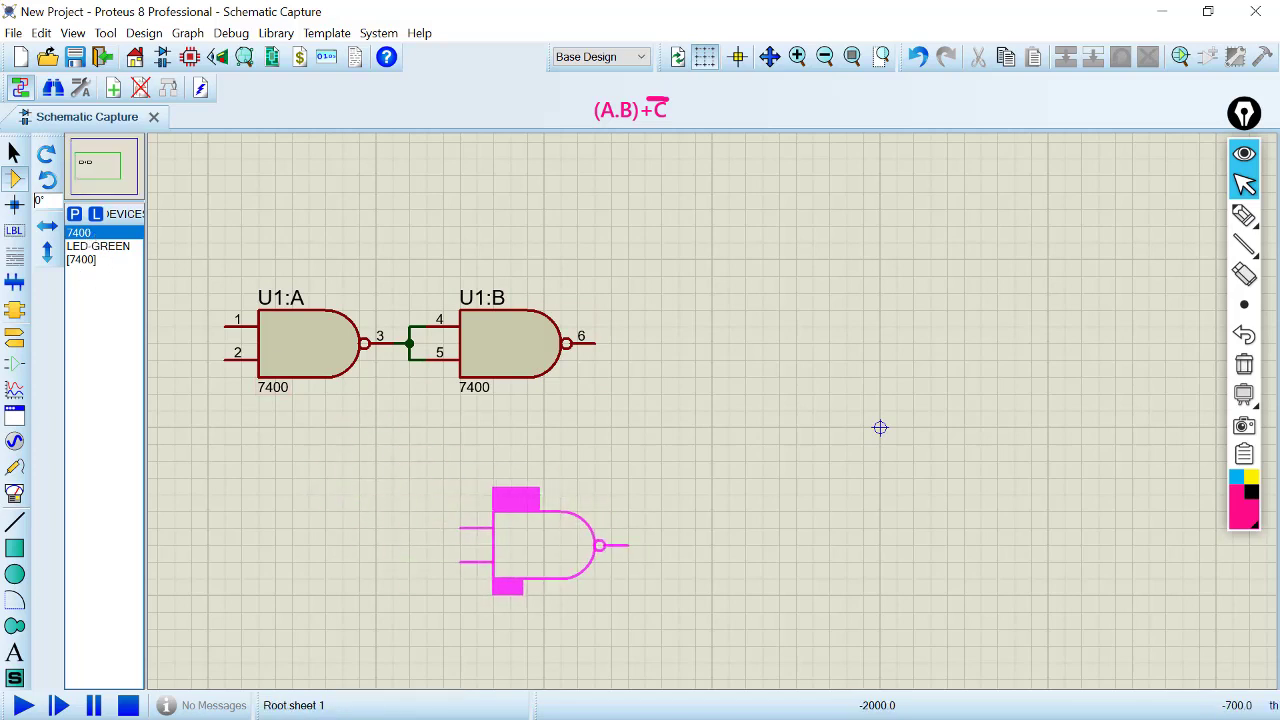
left_click(510, 512)
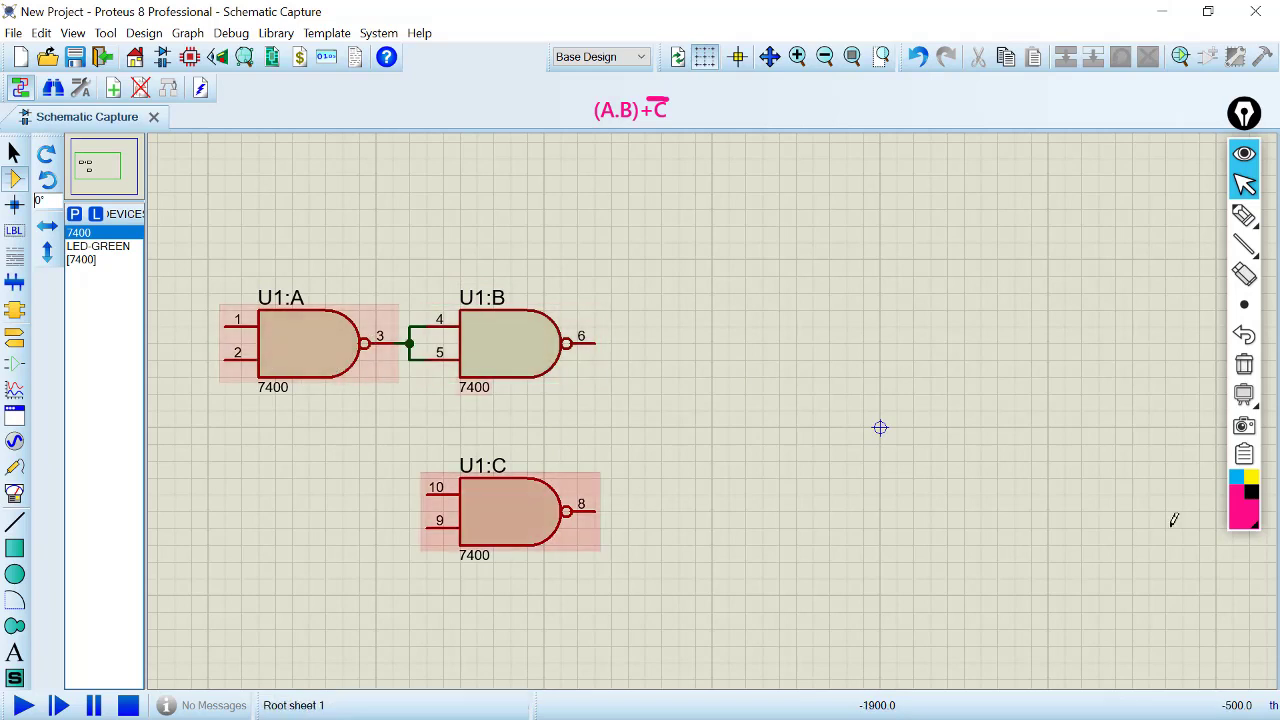
Outline the upper gate pair by hand and label it A.B, and outline the lower gate and label it C with an overbar
left_click(1244, 215)
mouse_move(190, 270)
left_mouse_down()
mouse_move(251, 411)
mouse_move(540, 417)
mouse_move(633, 377)
mouse_move(434, 280)
mouse_move(191, 269)
left_mouse_up()
mouse_move(290, 261)
left_mouse_down()
mouse_move(320, 220)
mouse_move(352, 262)
mouse_move(338, 241)
left_mouse_up()
left_click(360, 245)
left_click_drag(378, 199, 394, 256)
mouse_move(405, 453)
left_mouse_down()
mouse_move(417, 520)
mouse_move(518, 574)
mouse_move(620, 556)
mouse_move(563, 463)
mouse_move(385, 440)
left_mouse_up()
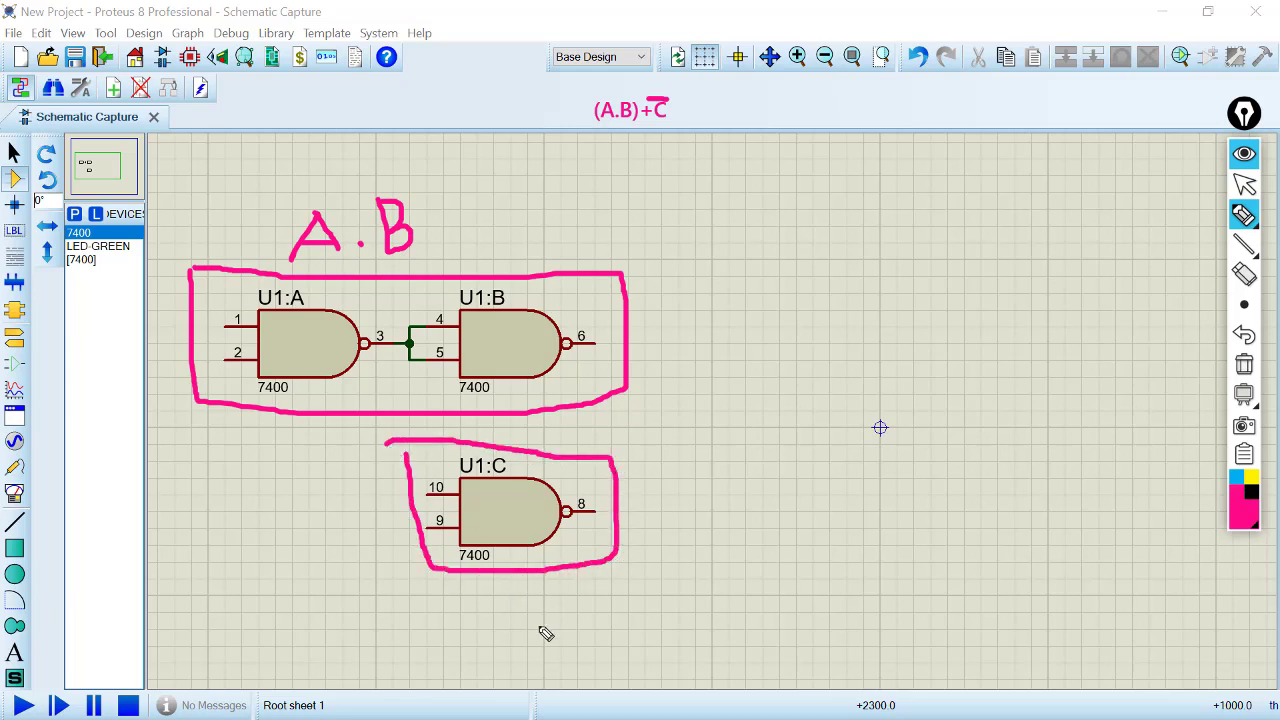
left_click_drag(548, 604, 548, 626)
left_click_drag(507, 583, 549, 583)
Place three more 7400 gates: one right of U1:B, one right of U1:C, and a final one further right between the two rows
left_click(88, 233)
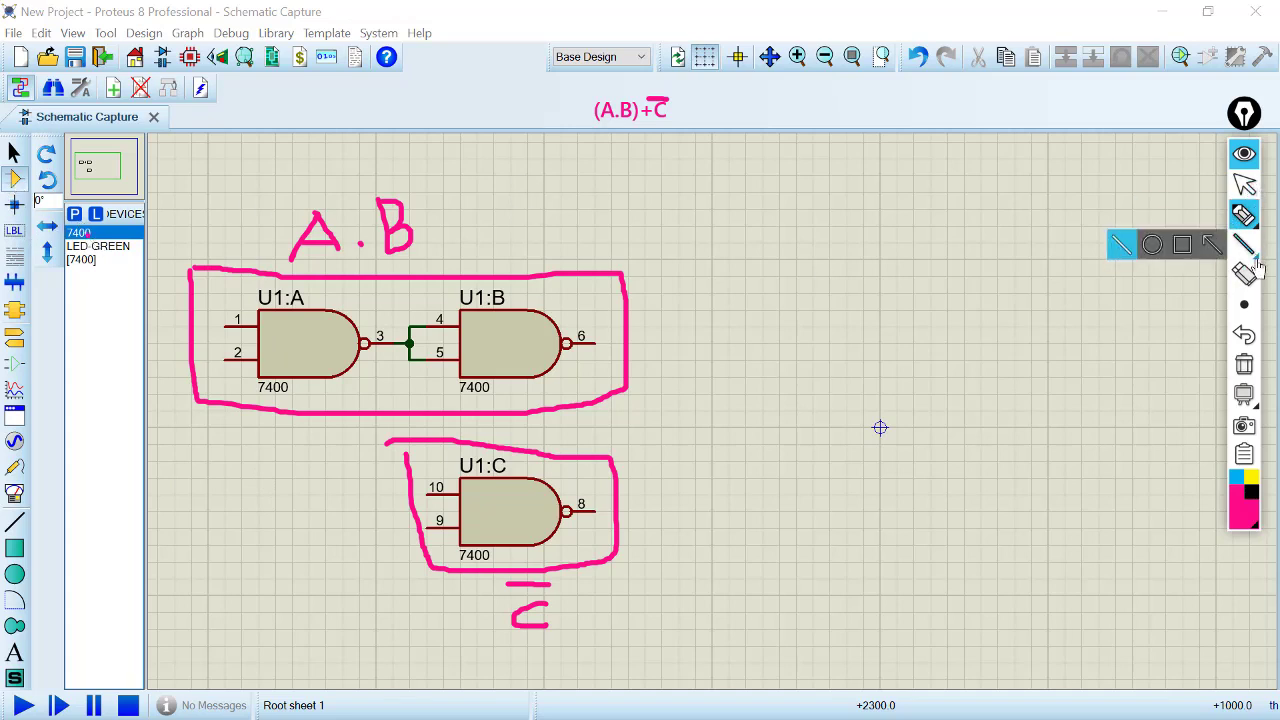
left_click(1244, 184)
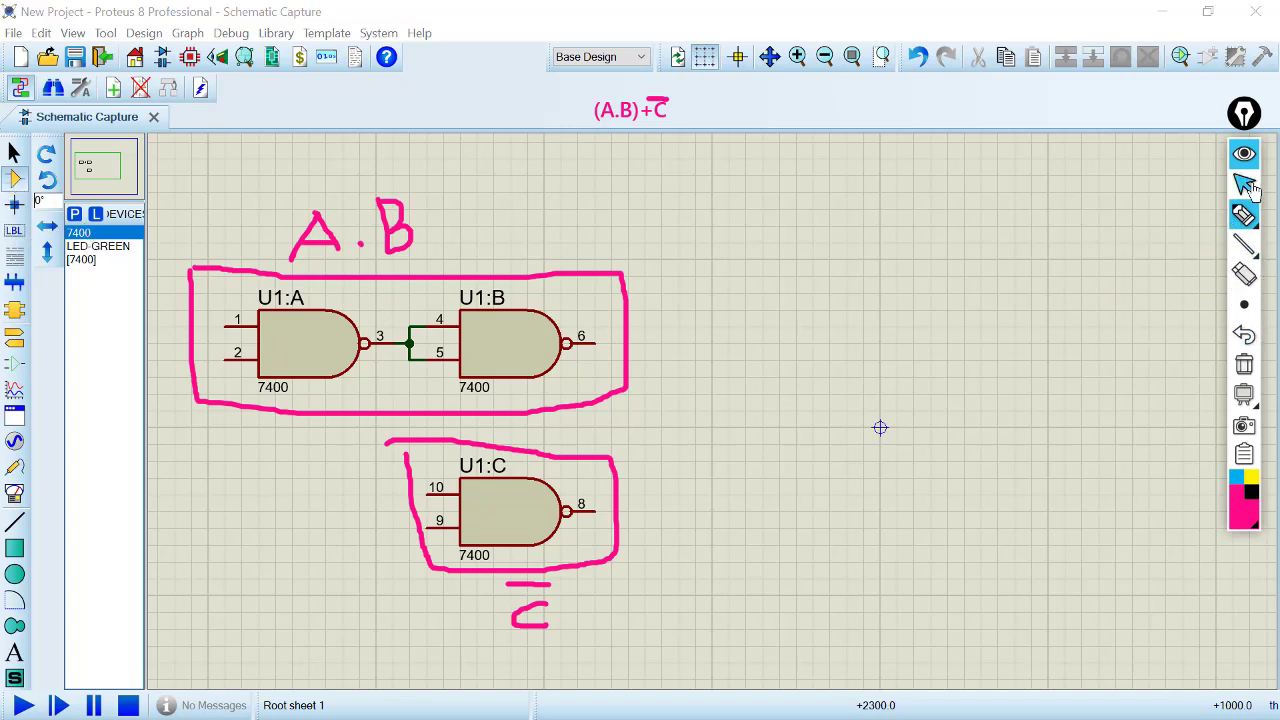
left_click(78, 232)
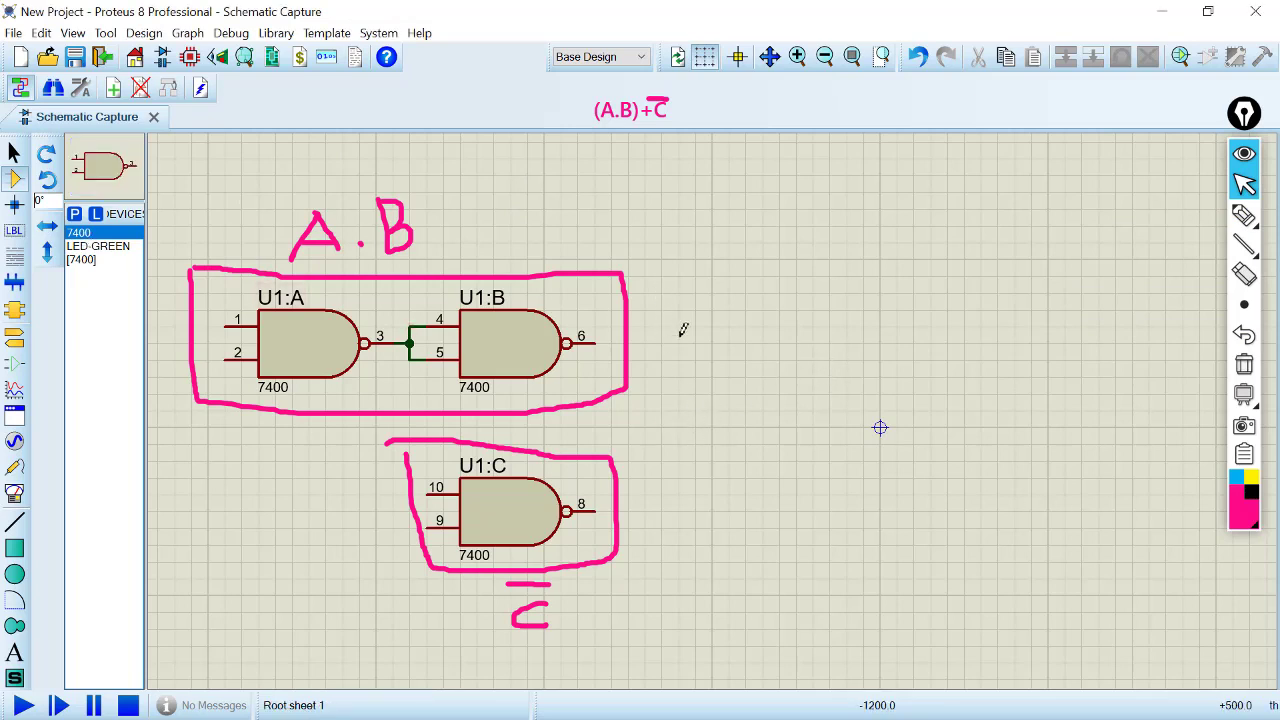
left_click(683, 330)
left_click(703, 332)
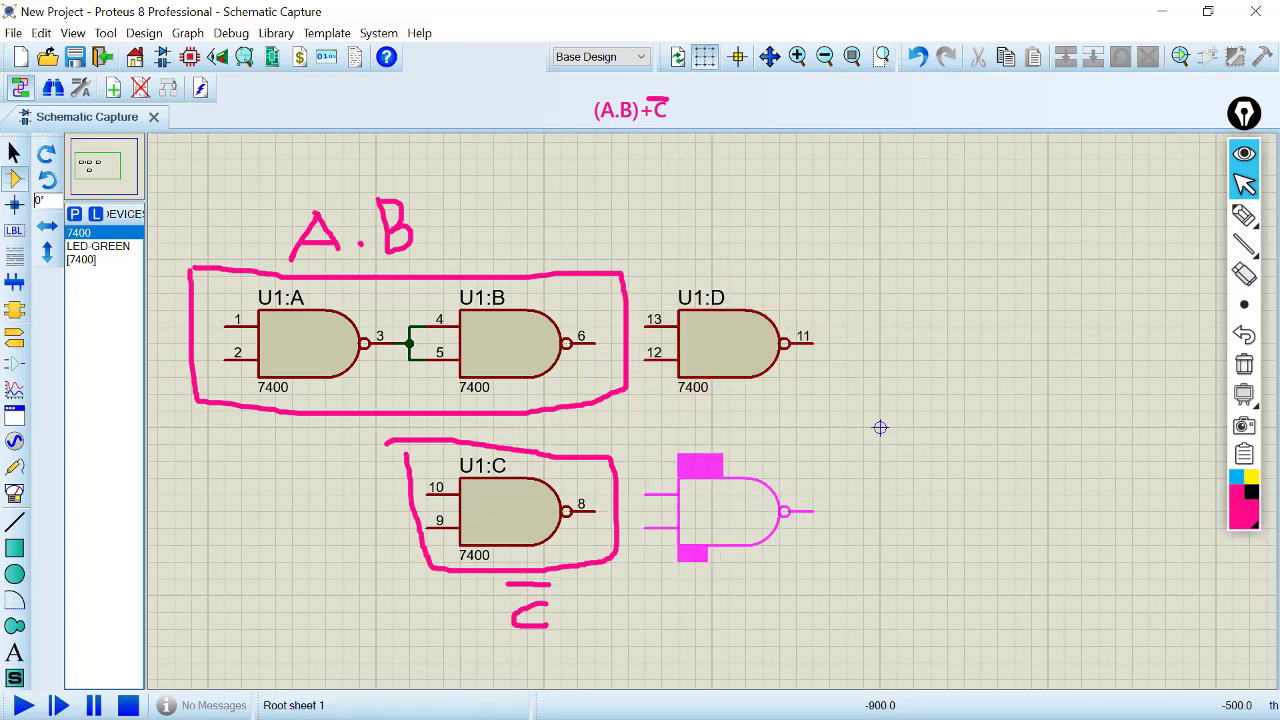
left_click(732, 509)
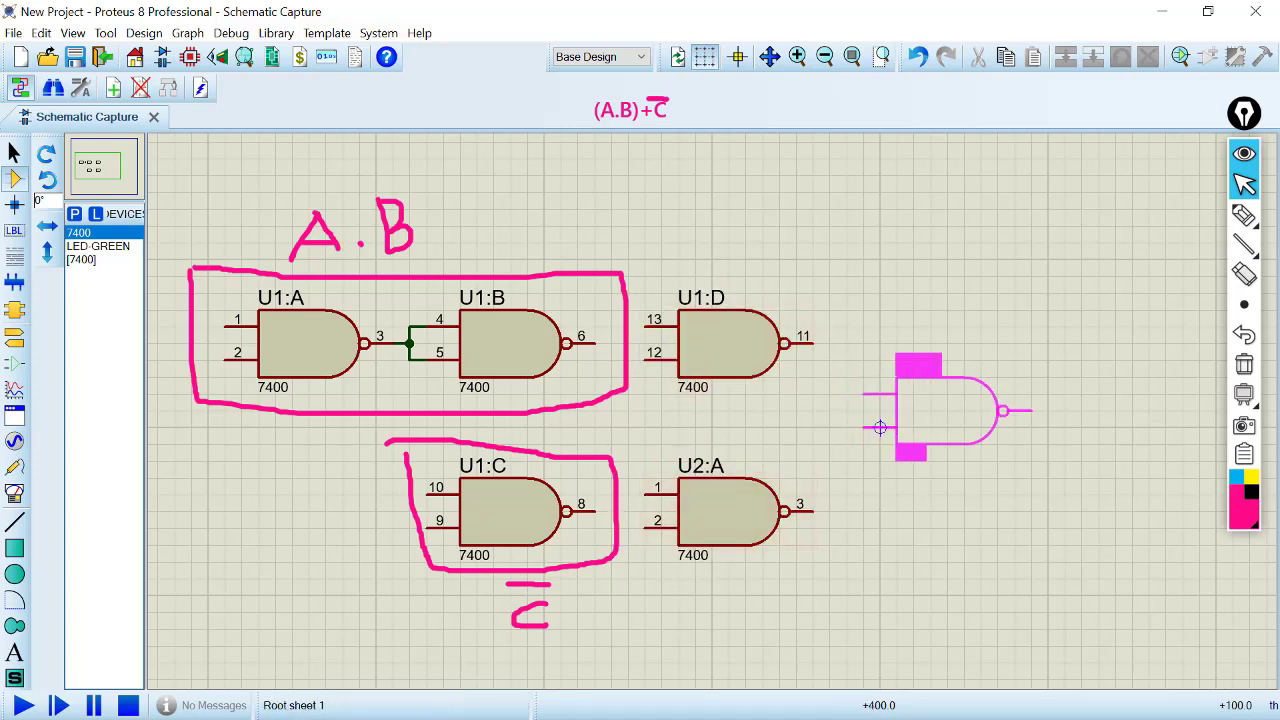
left_click(946, 411)
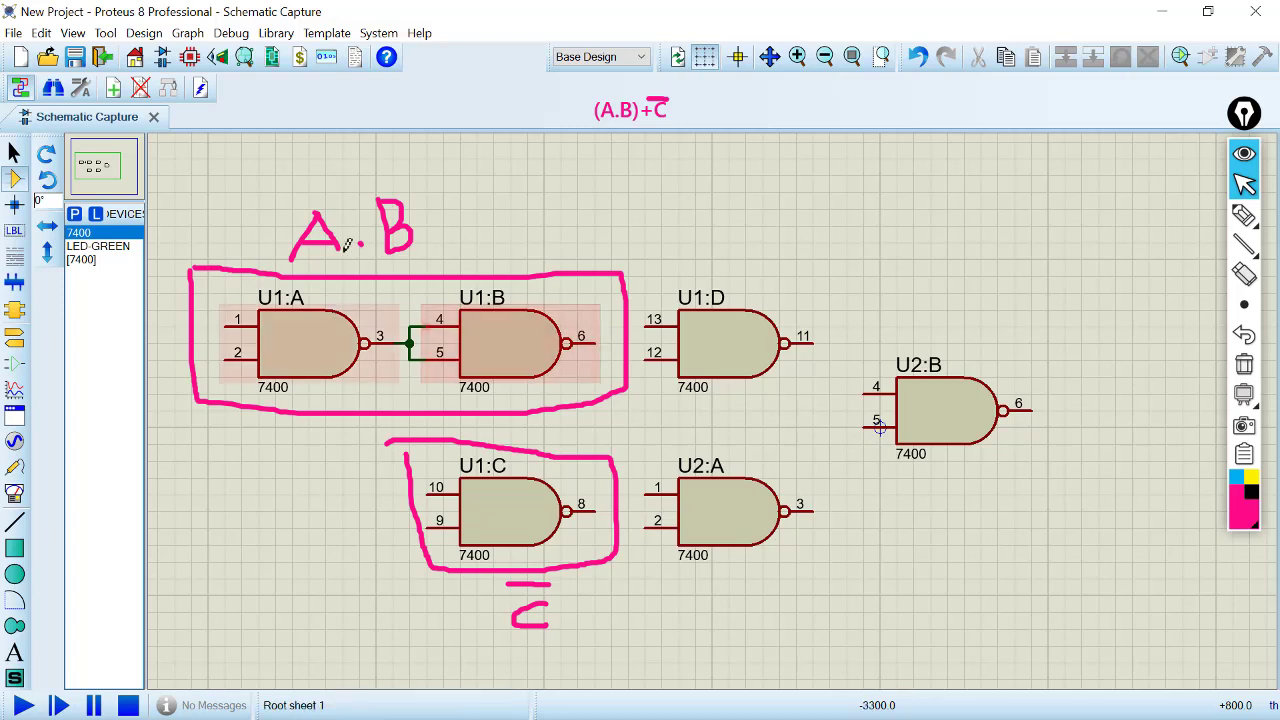
Wire U1:B's output to both inputs of U1:D, and U1:C's output to both inputs of U2:A
left_click(597, 343)
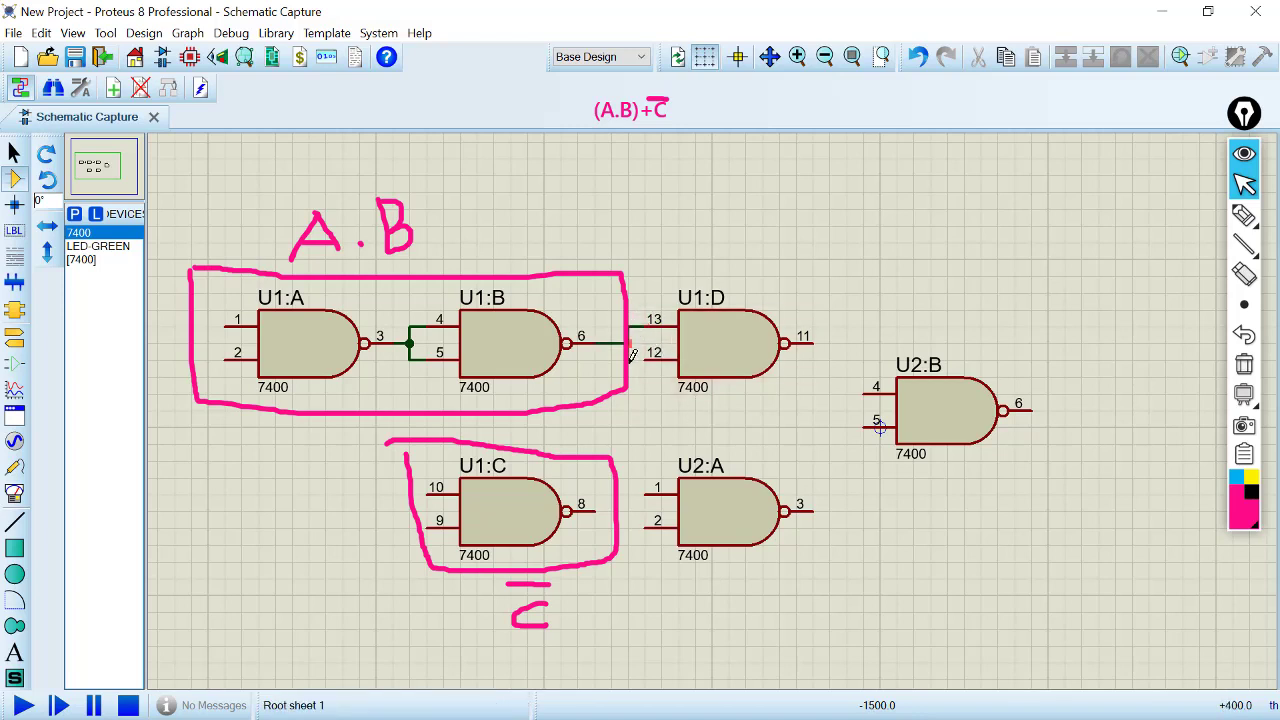
left_click(632, 355)
left_click(595, 511)
left_click(647, 490)
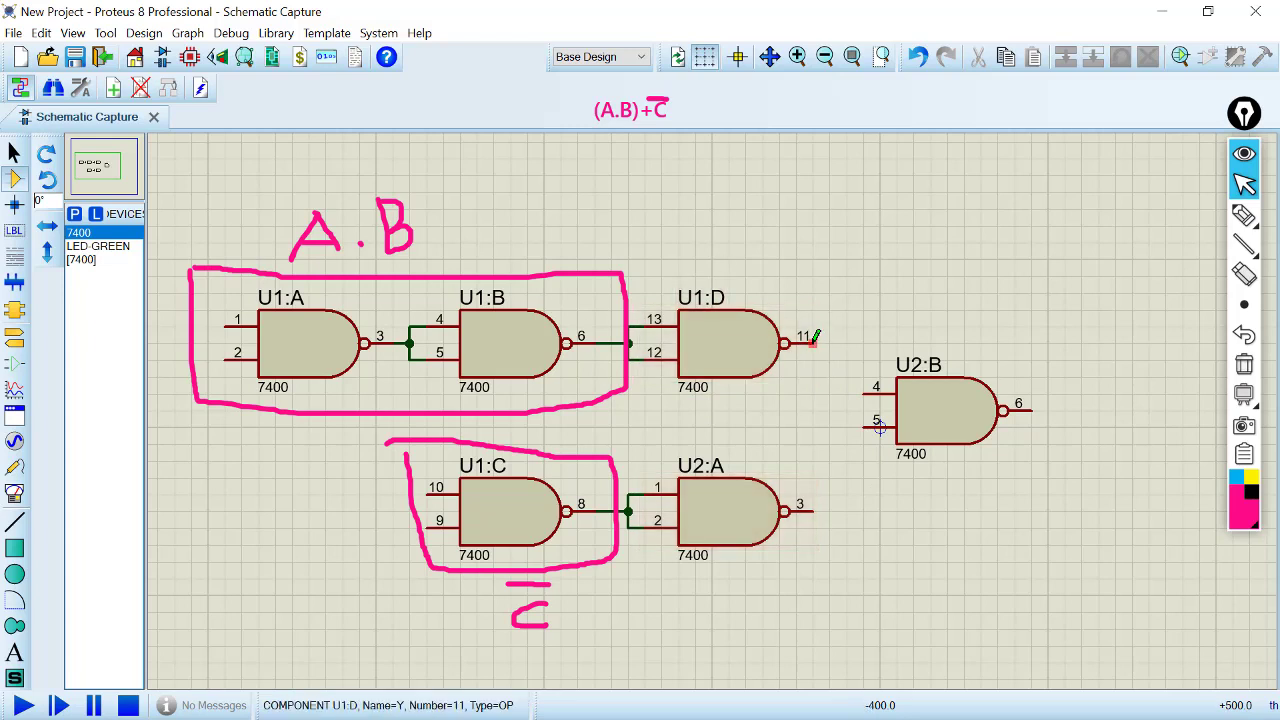
Connect the output of U1:D to pin 4 of U2:B and the output of U2:A to pin 5 of U2:B
left_click(813, 342)
left_click(864, 387)
left_click(814, 510)
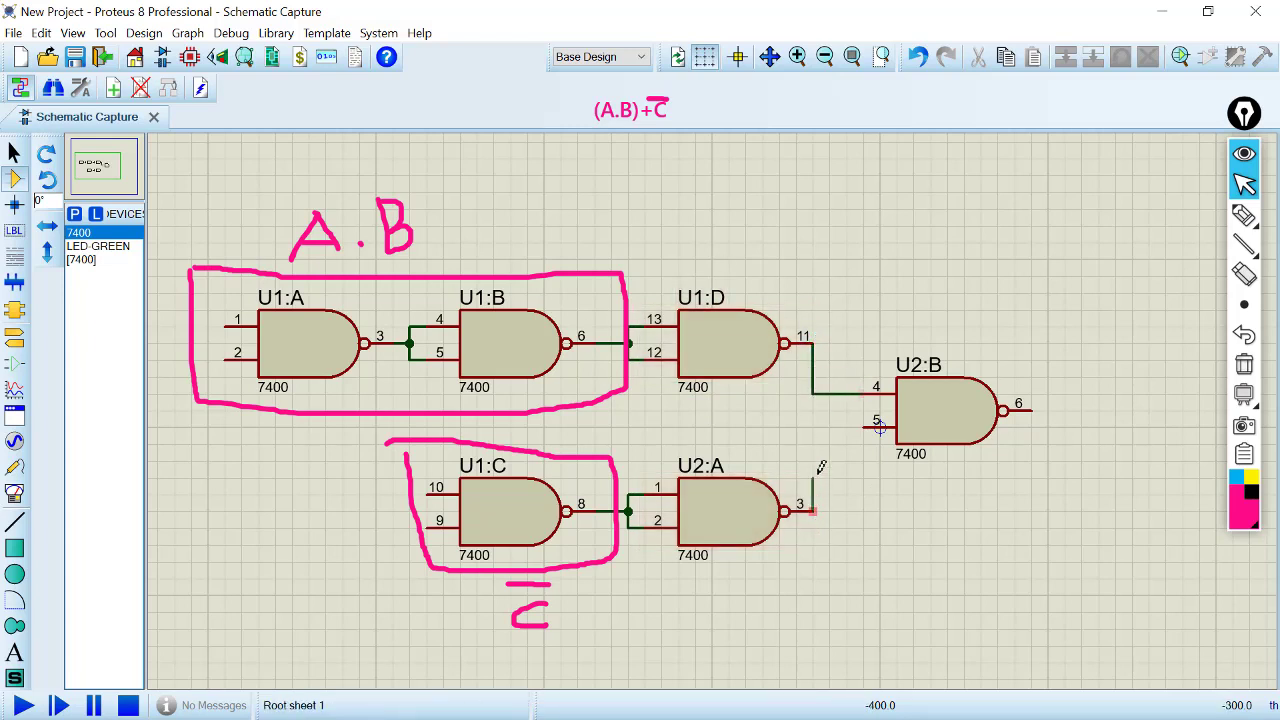
left_click(866, 427)
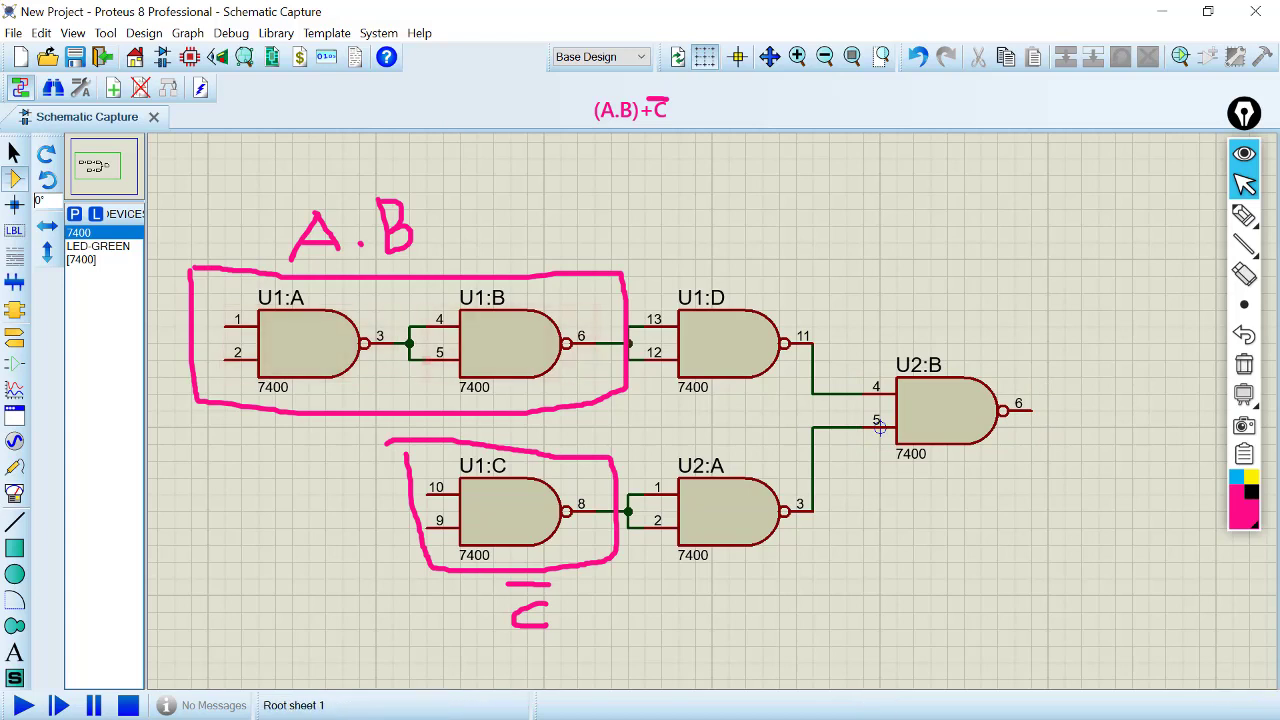
Draw a freehand outline around the whole circuit and another around the (A.B)+C expression above it
left_click(1243, 215)
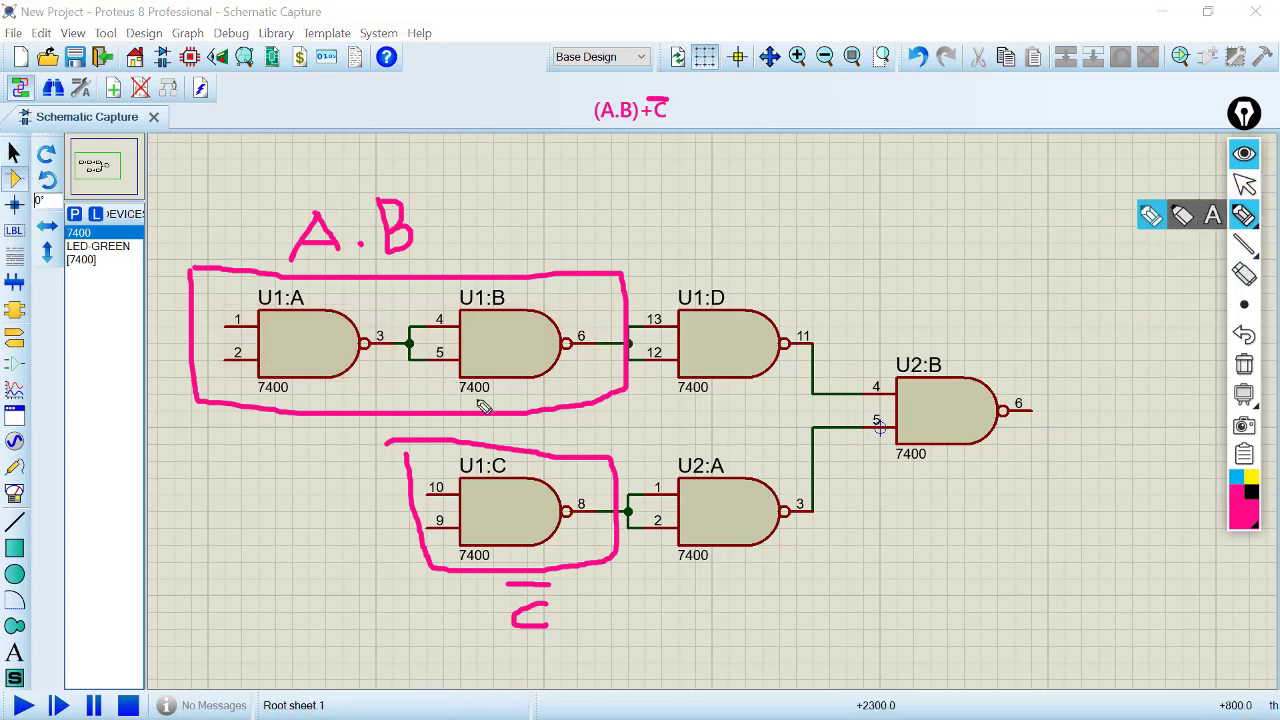
mouse_move(155, 148)
left_mouse_down()
mouse_move(170, 366)
mouse_move(154, 578)
mouse_move(190, 652)
mouse_move(575, 684)
mouse_move(912, 675)
mouse_move(1231, 624)
mouse_move(1186, 319)
mouse_move(1072, 163)
mouse_move(645, 135)
mouse_move(160, 148)
left_mouse_up()
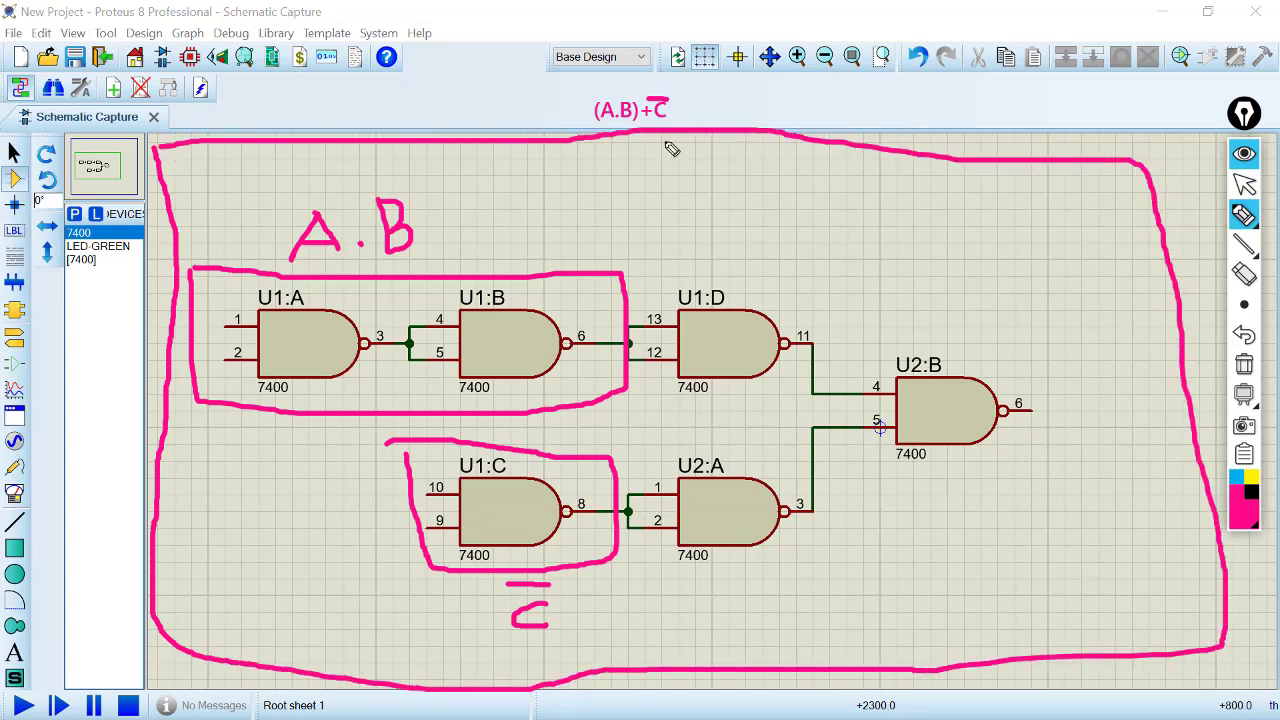
mouse_move(578, 95)
left_mouse_down()
mouse_move(630, 132)
mouse_move(688, 109)
mouse_move(606, 80)
mouse_move(576, 88)
left_mouse_up()
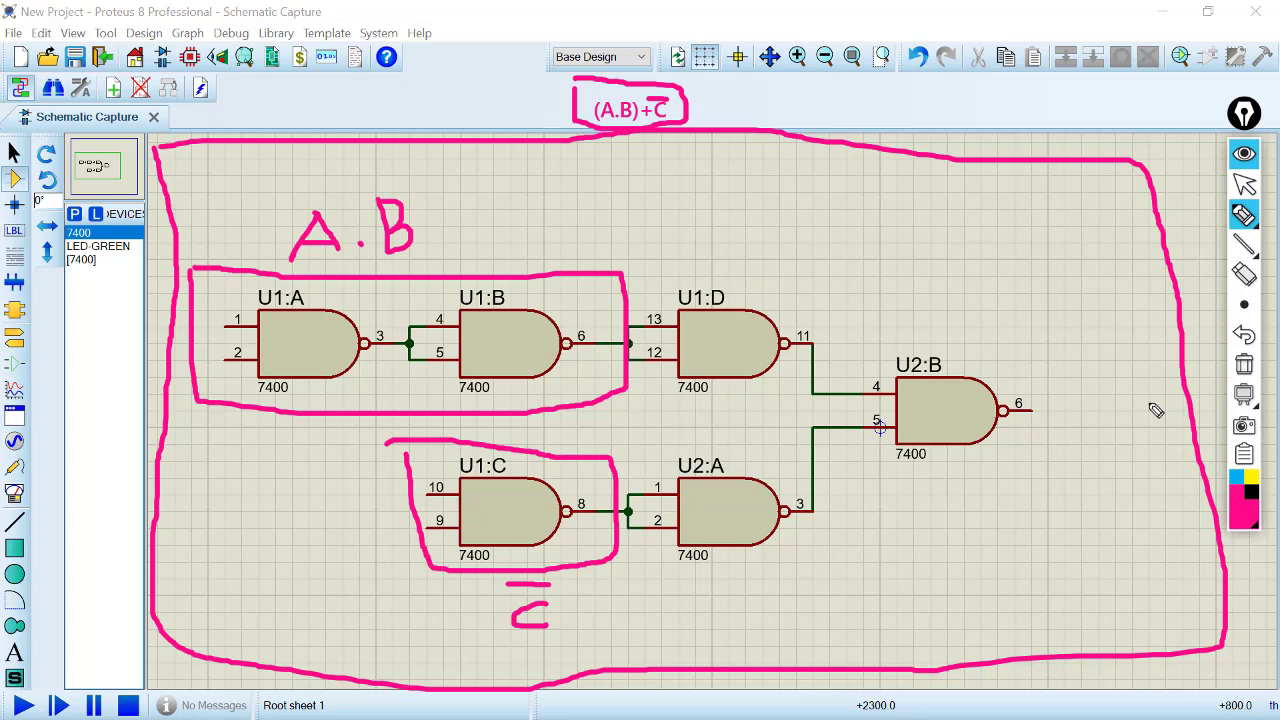
Clear all freehand annotations and place a power terminal above the inputs of U1:A
left_click(1248, 368)
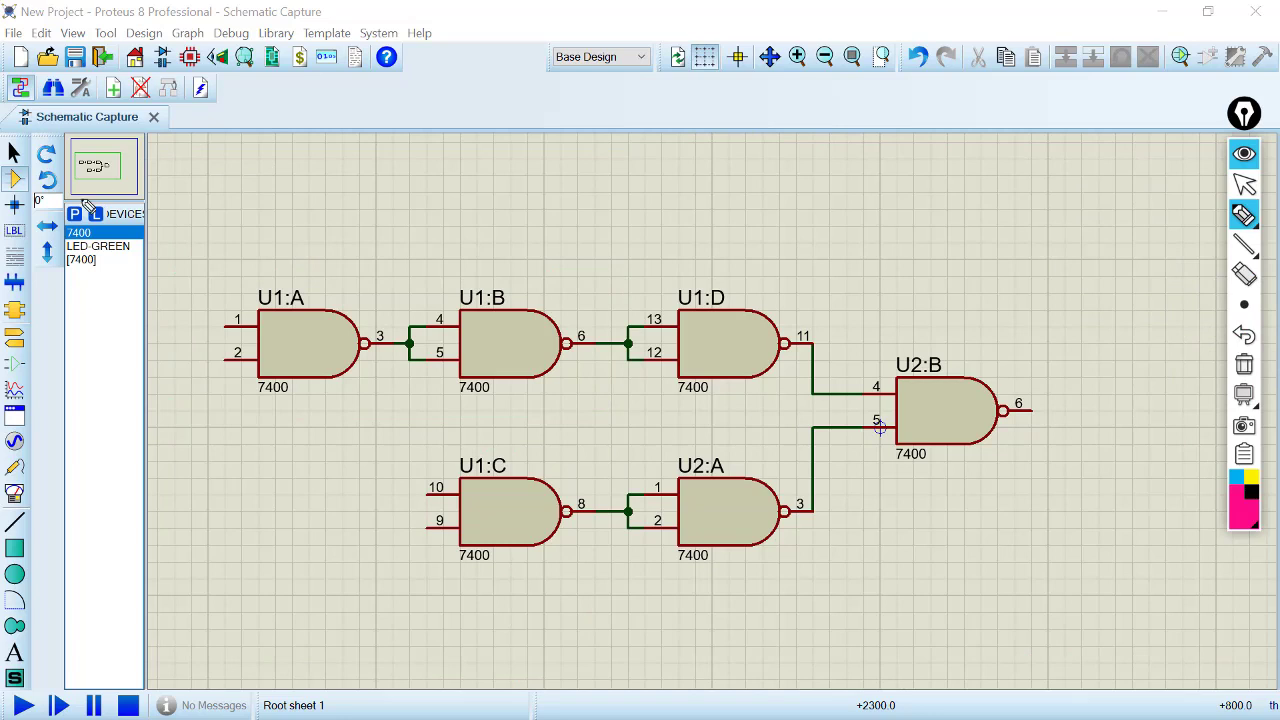
left_click(1244, 184)
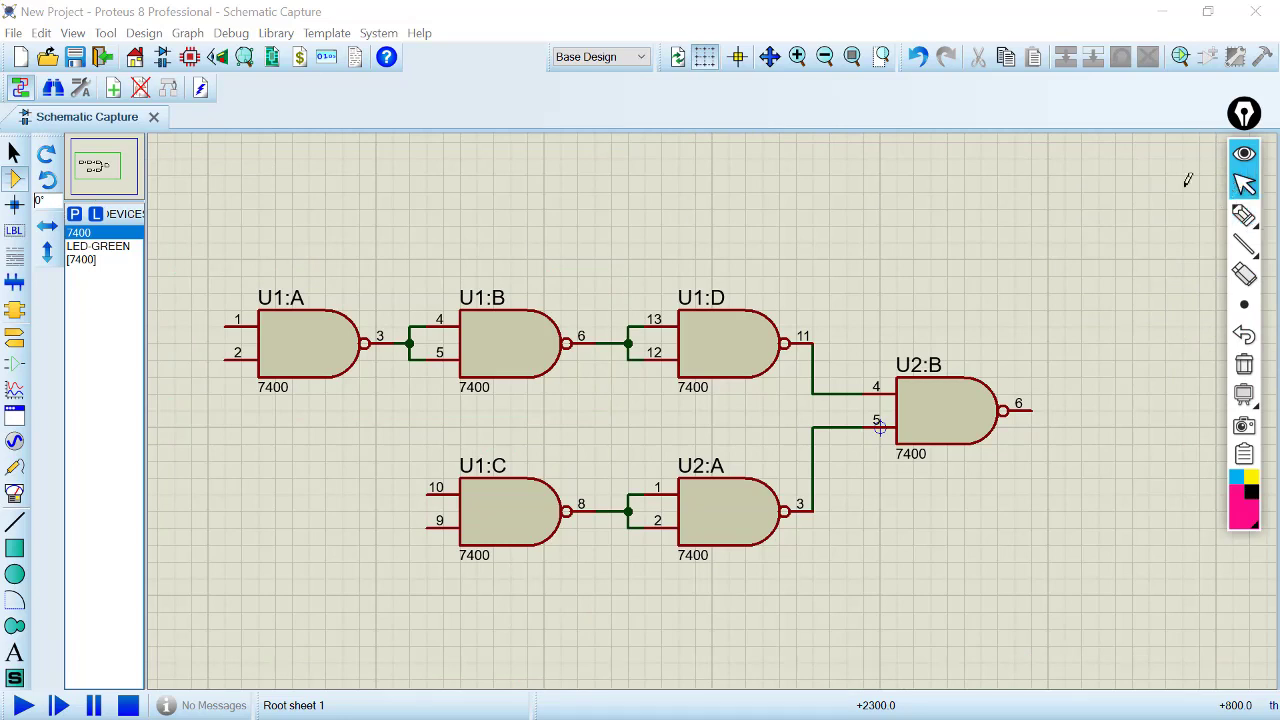
left_click(11, 338)
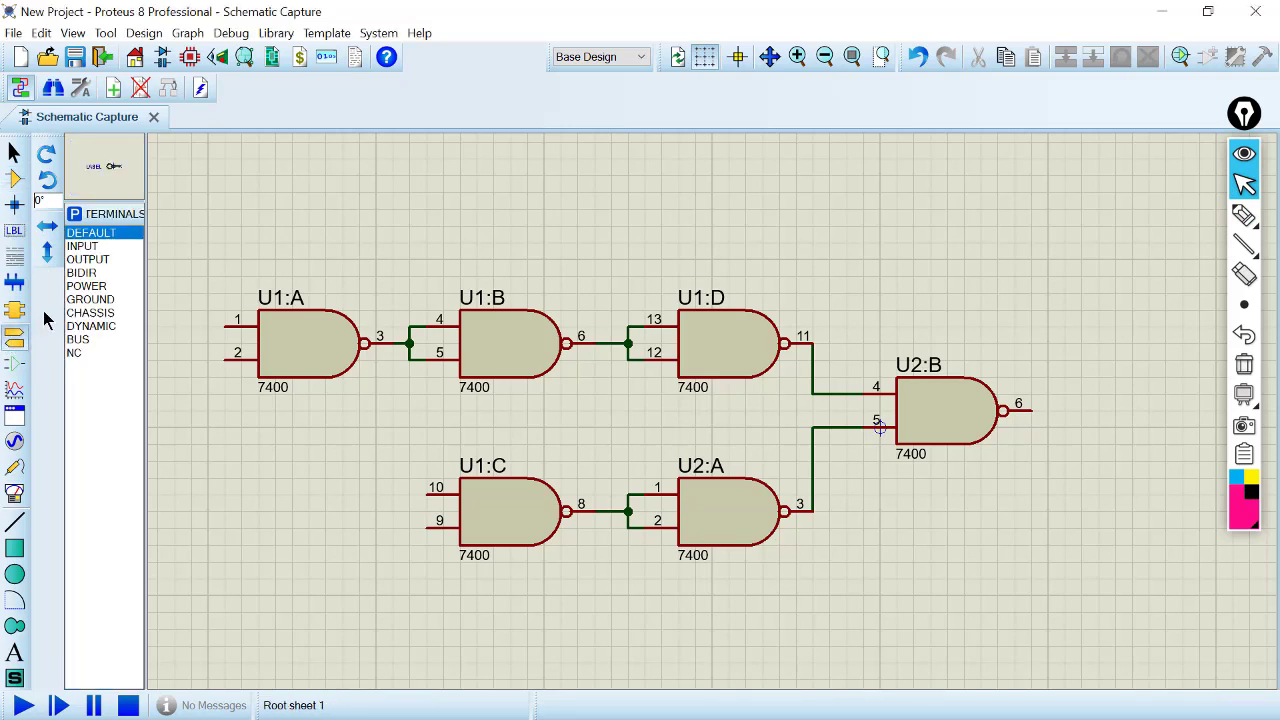
left_click(76, 289)
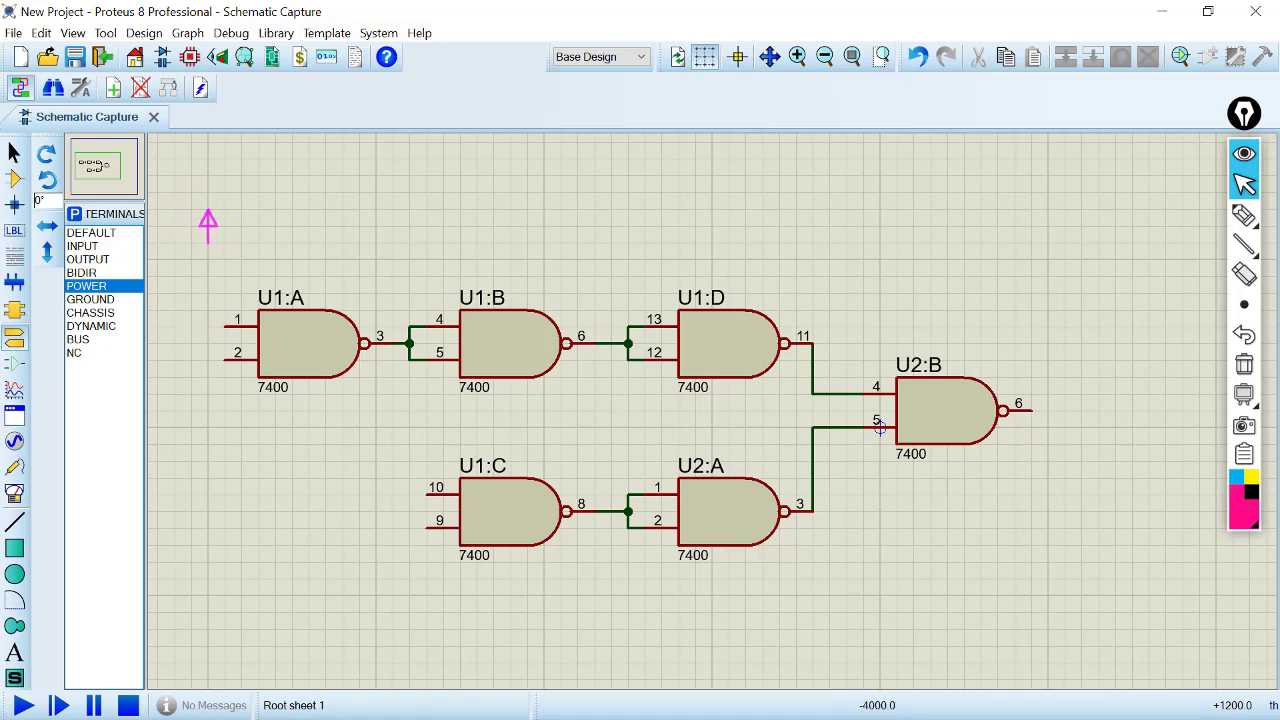
left_click(224, 214)
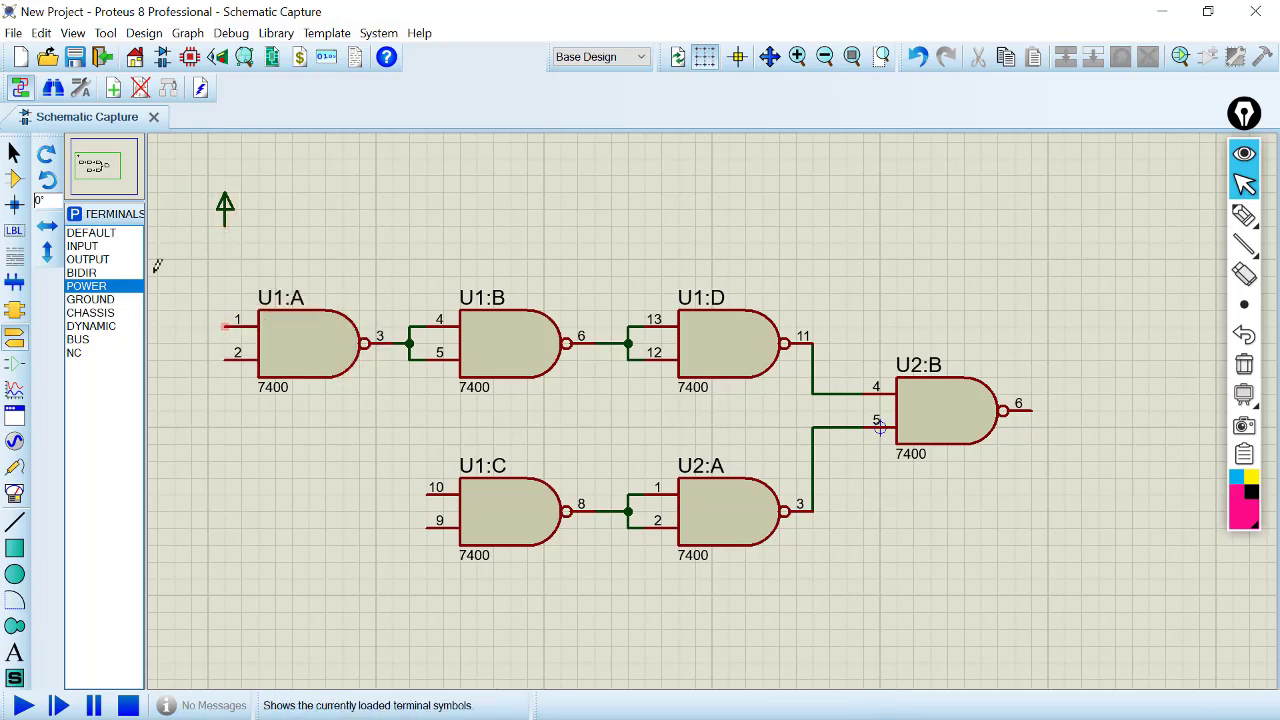
Switch to the page with the problem expression and handwrite (1.0)+(1) beneath (A.B)+C with C inverted
key("alt+Tab")
left_click(1243, 215)
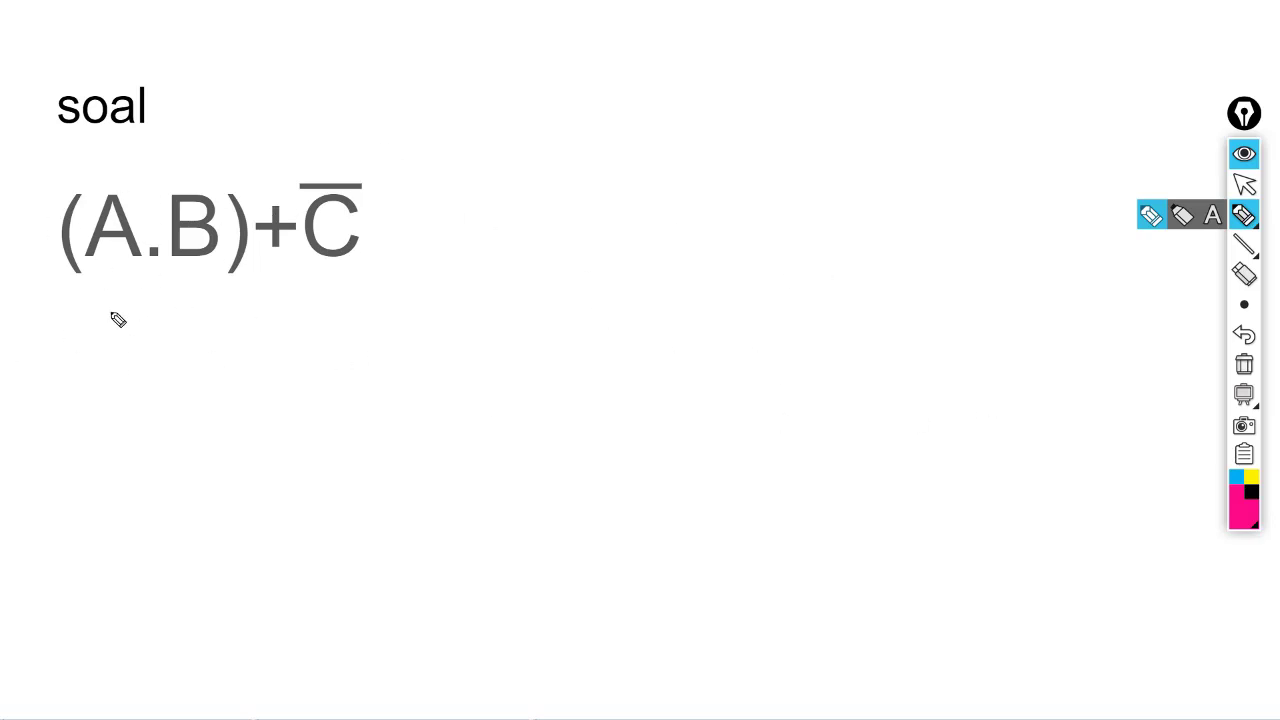
left_click_drag(111, 309, 112, 345)
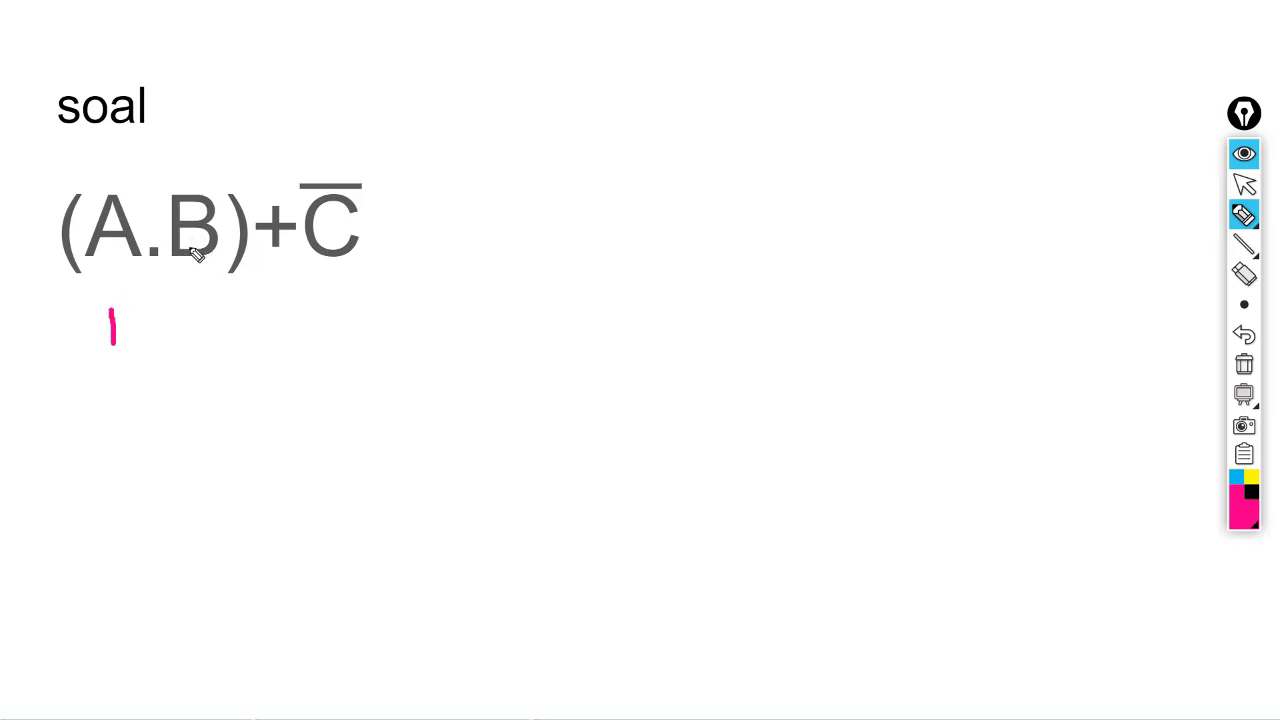
mouse_move(200, 302)
left_mouse_down()
mouse_move(189, 331)
mouse_move(220, 317)
mouse_move(203, 300)
left_mouse_up()
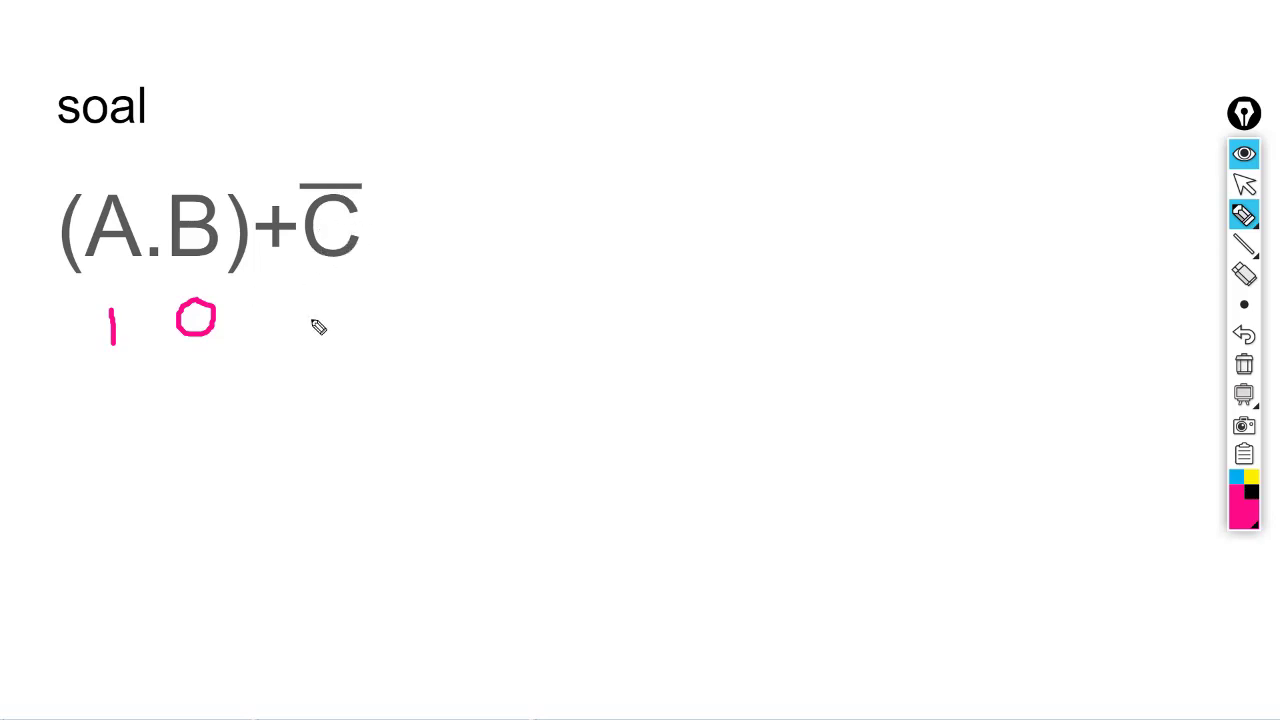
left_click_drag(337, 289, 334, 331)
left_click_drag(87, 296, 85, 358)
left_click_drag(230, 287, 239, 350)
left_click_drag(273, 293, 276, 328)
mouse_move(322, 286)
left_mouse_down()
mouse_move(318, 344)
mouse_move(368, 358)
left_mouse_up()
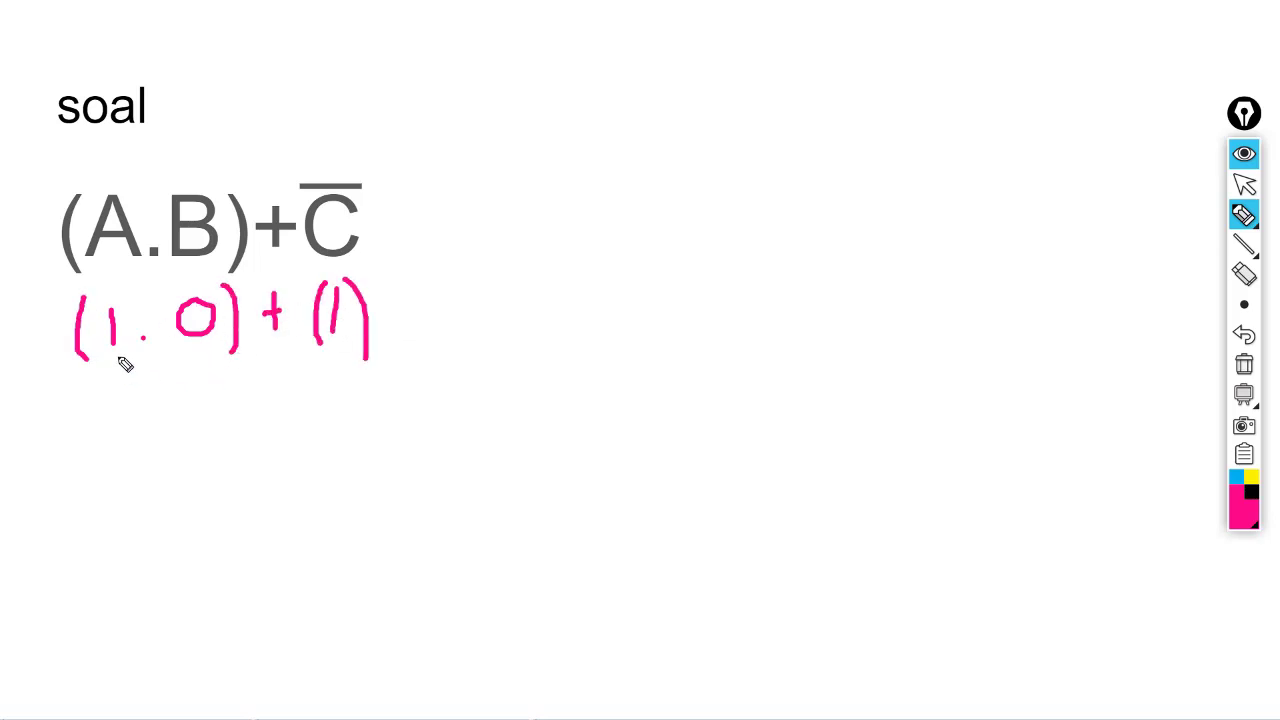
Handwrite the simplification 0+1 → 1 below the substituted expression and draw an underline beneath its result
mouse_move(188, 403)
left_mouse_down()
mouse_move(177, 457)
mouse_move(195, 402)
mouse_move(255, 450)
mouse_move(290, 424)
mouse_move(331, 458)
left_mouse_up()
left_click(237, 426)
left_click(385, 424)
left_click_drag(386, 424, 430, 425)
mouse_move(416, 416)
left_mouse_down()
mouse_move(437, 443)
mouse_move(426, 440)
left_mouse_up()
left_click_drag(496, 386, 497, 437)
left_click_drag(446, 530, 577, 488)
Handwrite the input values A = 1, B = 0 and inverted C = 1 beside the expression
left_click_drag(650, 133, 656, 228)
left_click(700, 227)
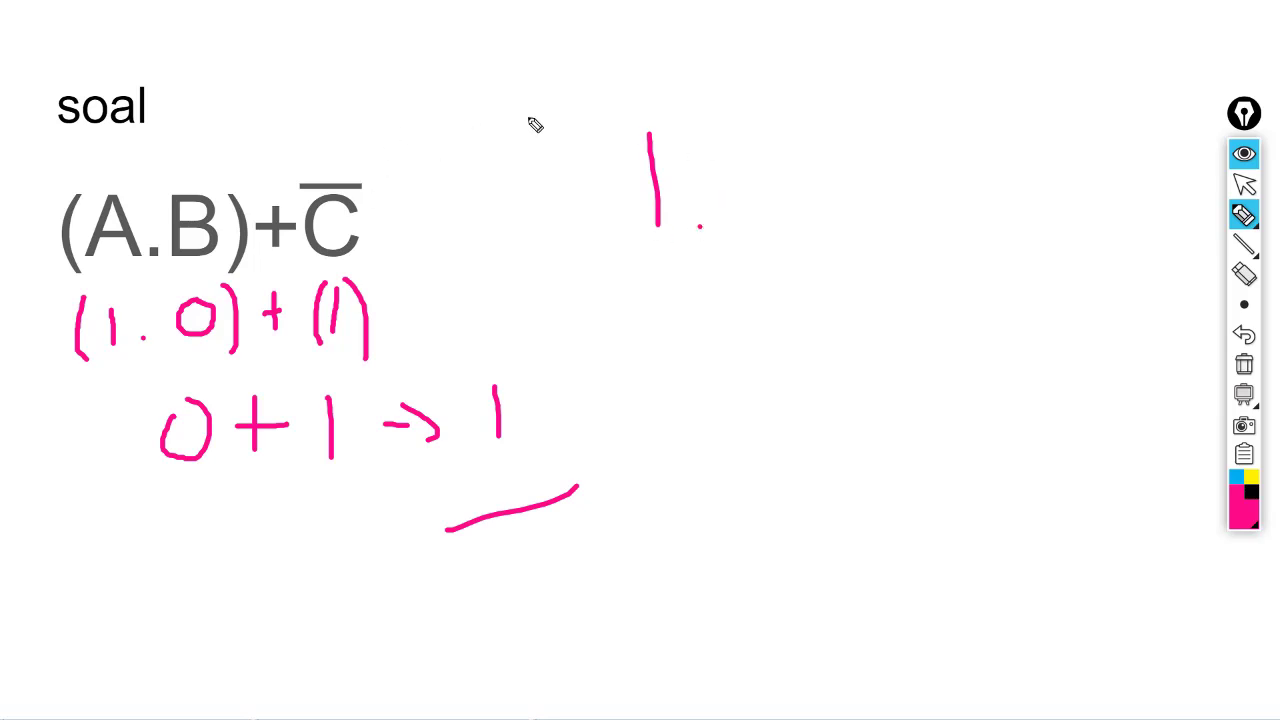
left_click_drag(652, 131, 690, 178)
left_click_drag(712, 225, 713, 226)
mouse_move(652, 193)
left_mouse_down()
mouse_move(706, 192)
mouse_move(752, 152)
mouse_move(752, 186)
left_mouse_up()
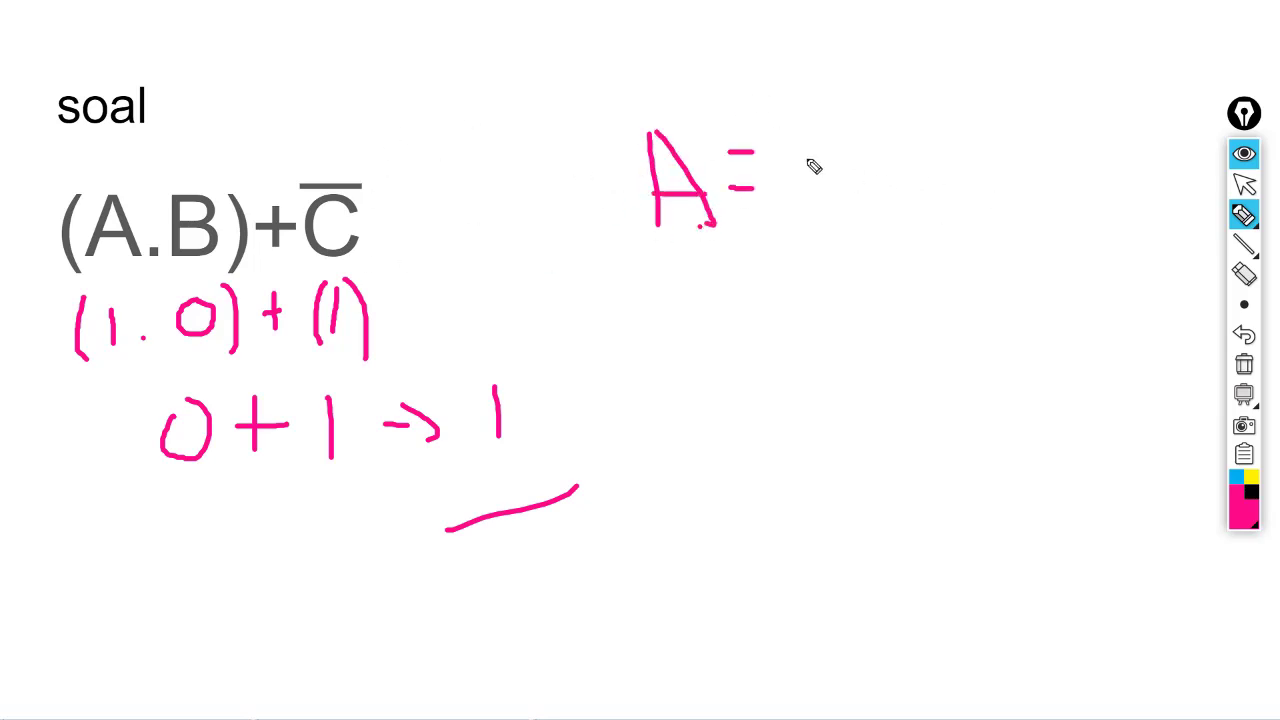
left_click_drag(813, 131, 835, 201)
mouse_move(733, 310)
left_mouse_down()
mouse_move(728, 266)
mouse_move(760, 291)
mouse_move(740, 312)
left_mouse_up()
left_click(802, 271)
left_click_drag(804, 270, 838, 268)
mouse_move(815, 286)
left_mouse_down()
mouse_move(903, 251)
mouse_move(878, 232)
left_mouse_up()
mouse_move(815, 364)
left_mouse_down()
mouse_move(793, 377)
mouse_move(846, 400)
left_mouse_up()
mouse_move(760, 344)
left_mouse_down()
mouse_move(810, 333)
mouse_move(872, 358)
mouse_move(889, 385)
left_mouse_up()
left_click_drag(904, 340, 920, 374)
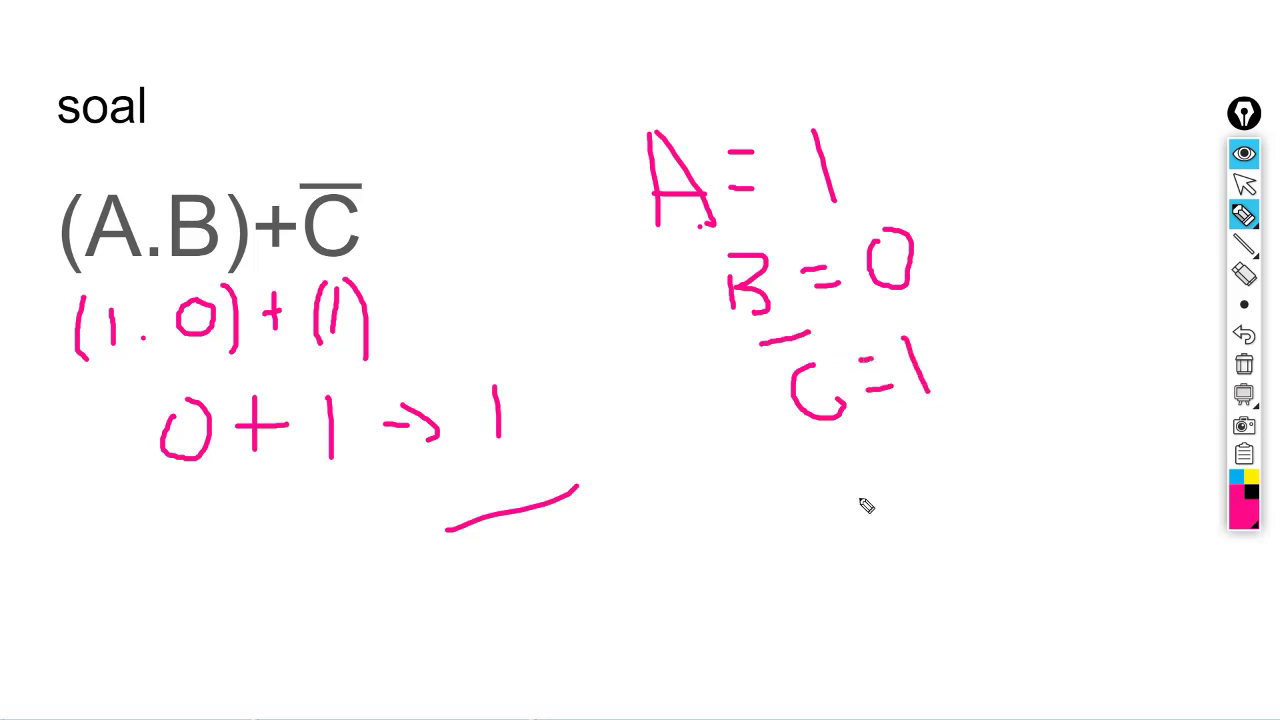
Handwrite the output Y = 1 below the input values and circle it
left_click_drag(806, 488, 835, 528)
left_click_drag(840, 464, 830, 610)
left_click_drag(864, 530, 889, 538)
left_click_drag(918, 458, 937, 540)
mouse_move(940, 437)
left_mouse_down()
mouse_move(771, 500)
mouse_move(1034, 509)
mouse_move(905, 440)
left_mouse_up()
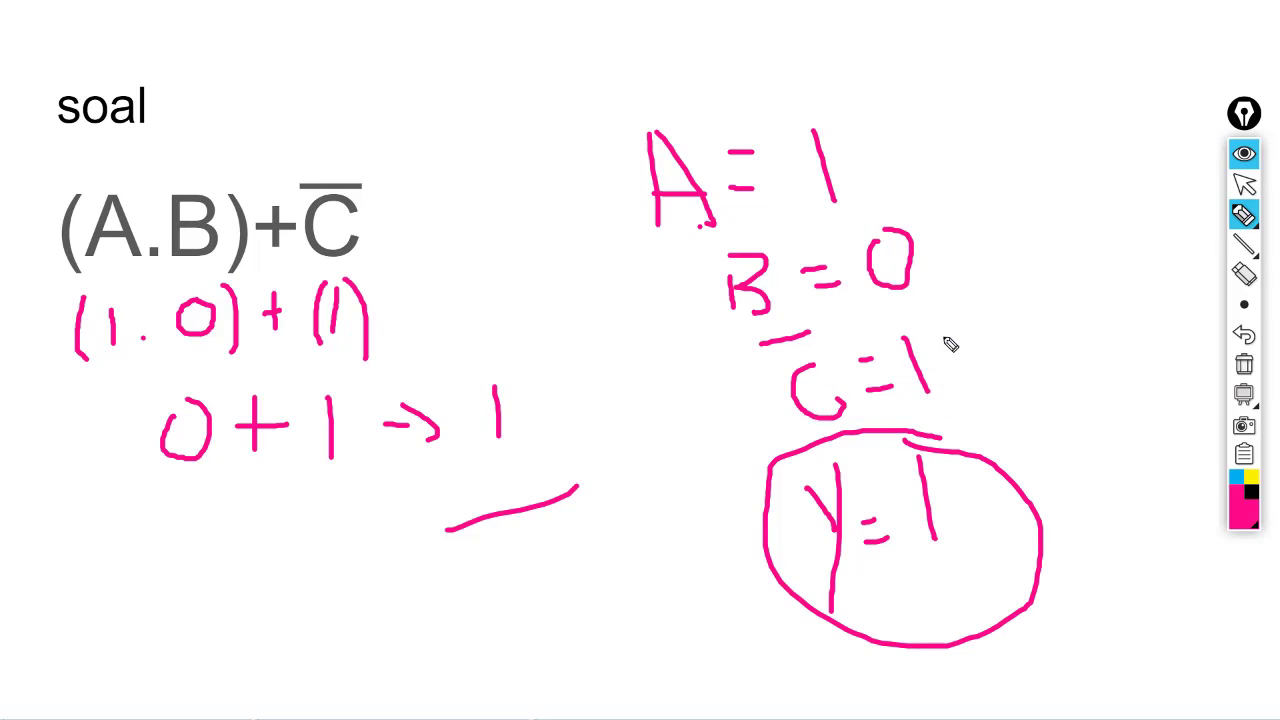
Switch back to the Proteus schematic and clear the handwritten calculation from the screen
key("alt+Tab")
key("alt+Tab")
key("alt+Tab")
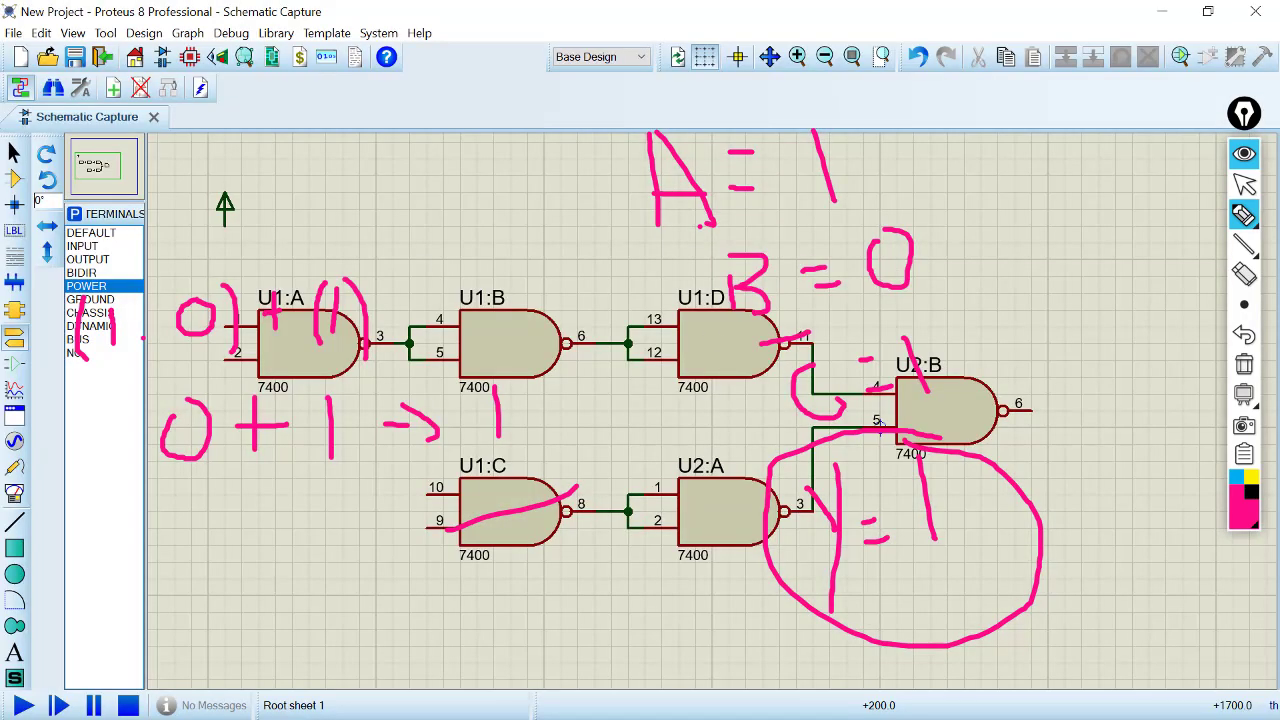
left_click(1244, 364)
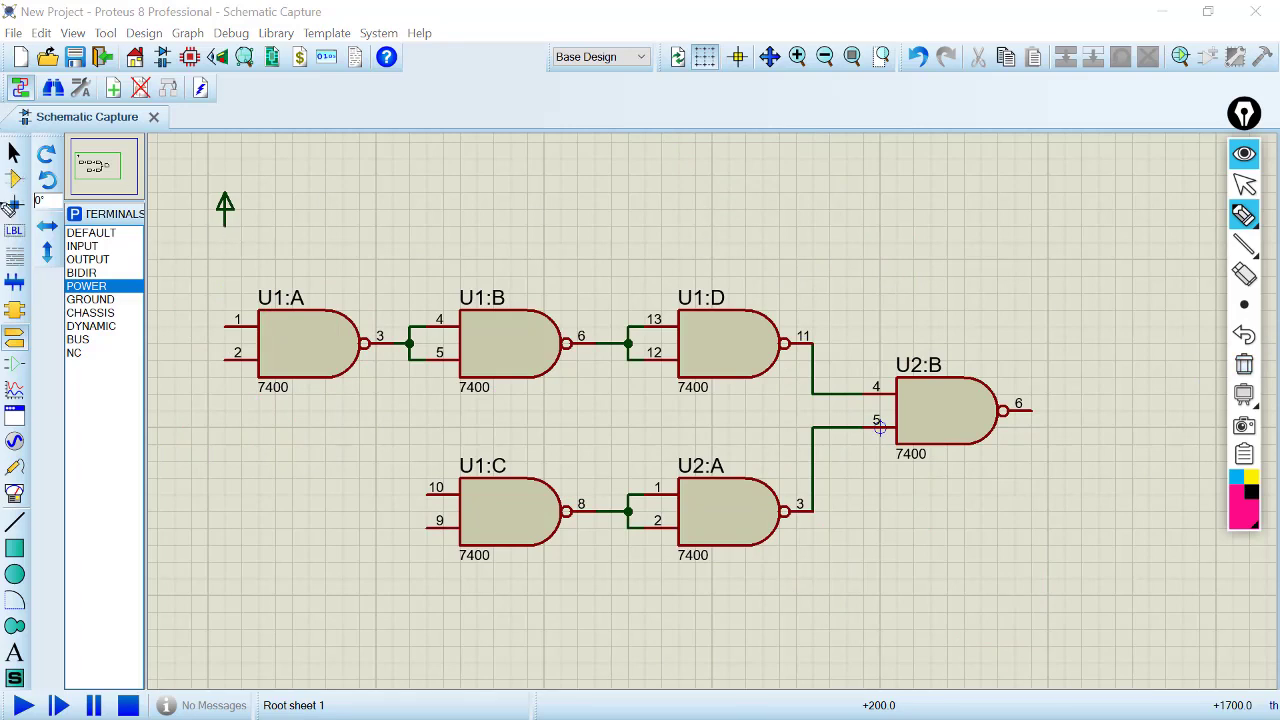
left_click(1244, 184)
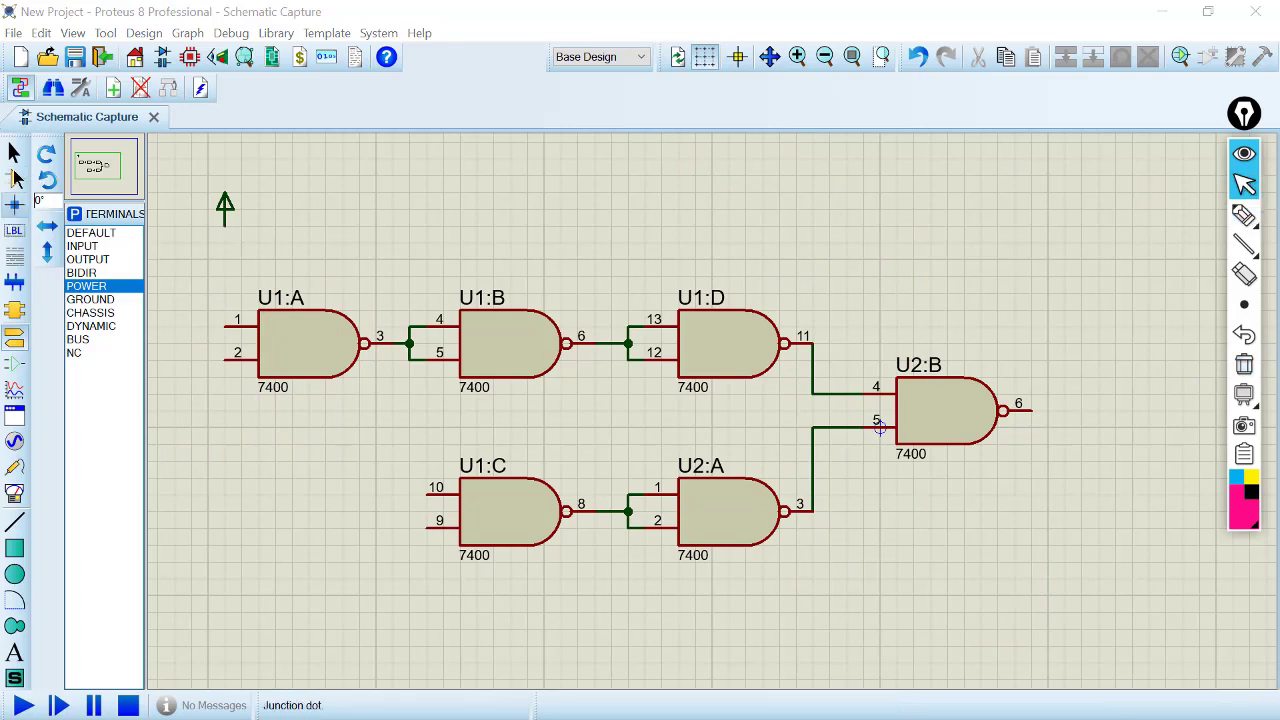
Wire the power terminal to pin 1 of U1:A
left_click(13, 155)
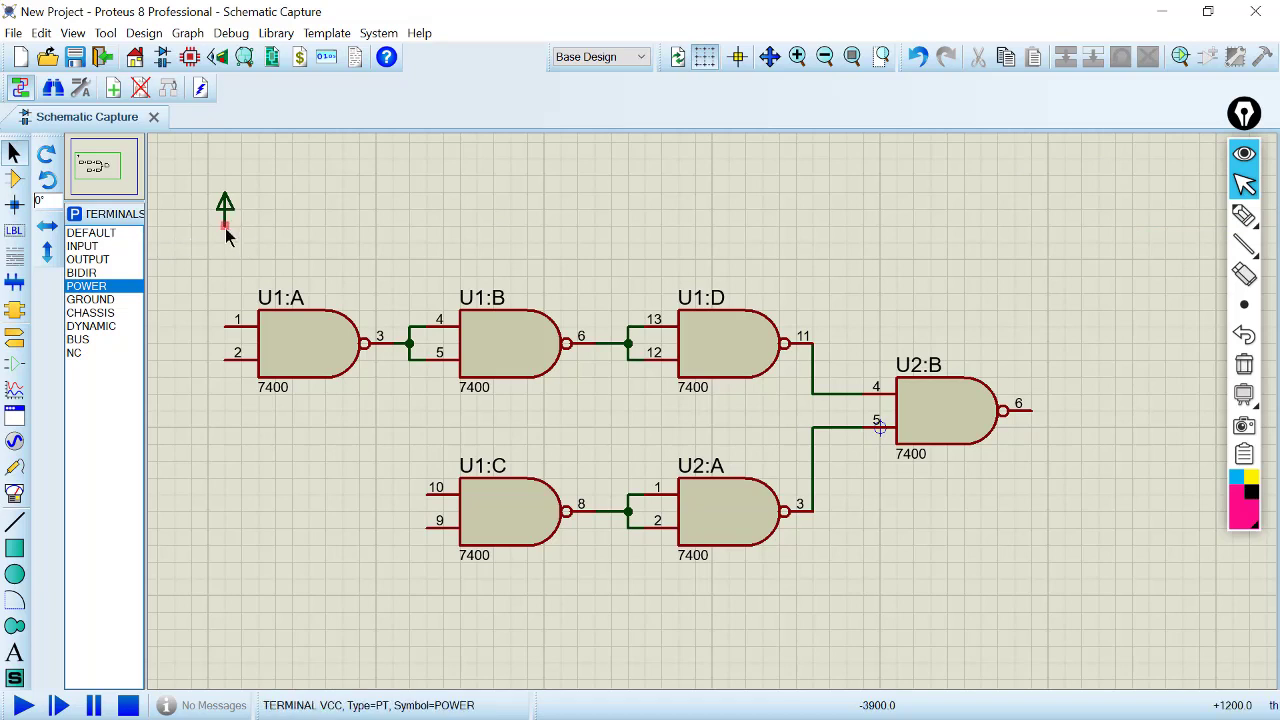
left_click(225, 265)
left_click(227, 320)
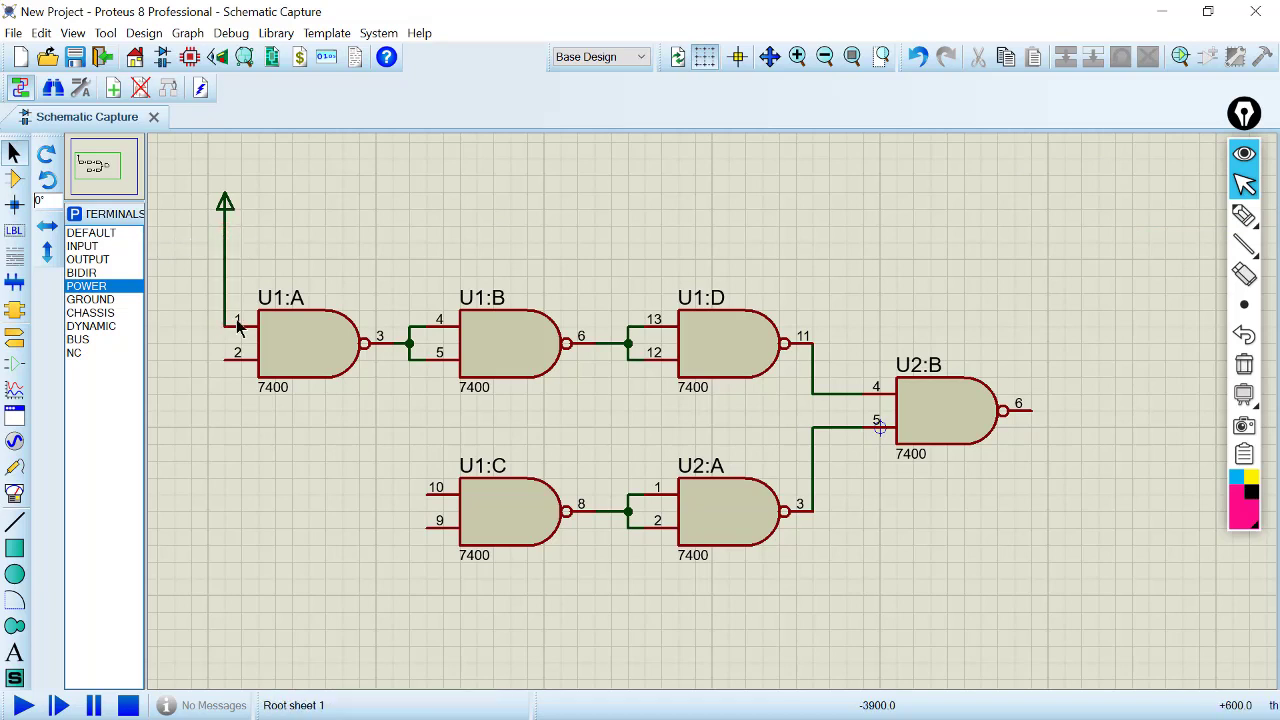
Add text annotations A above pin 1 and B below pin 2 of U1:A
left_click(234, 298)
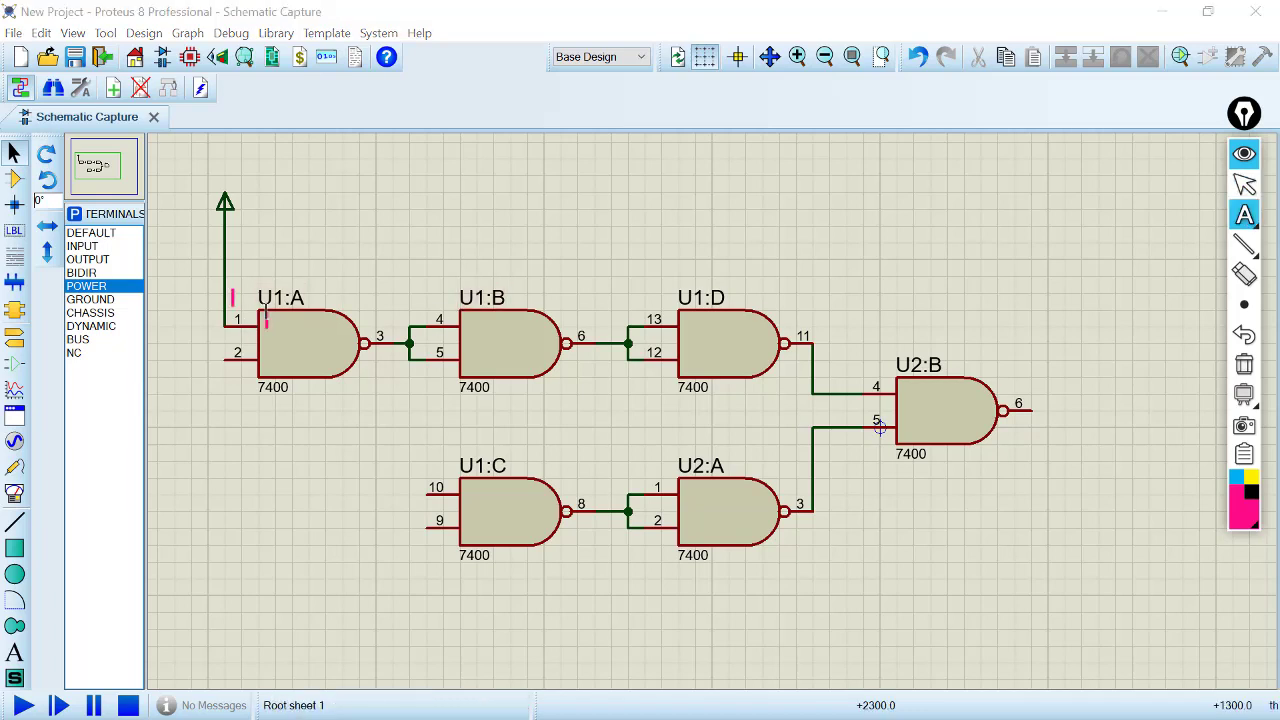
type("A")
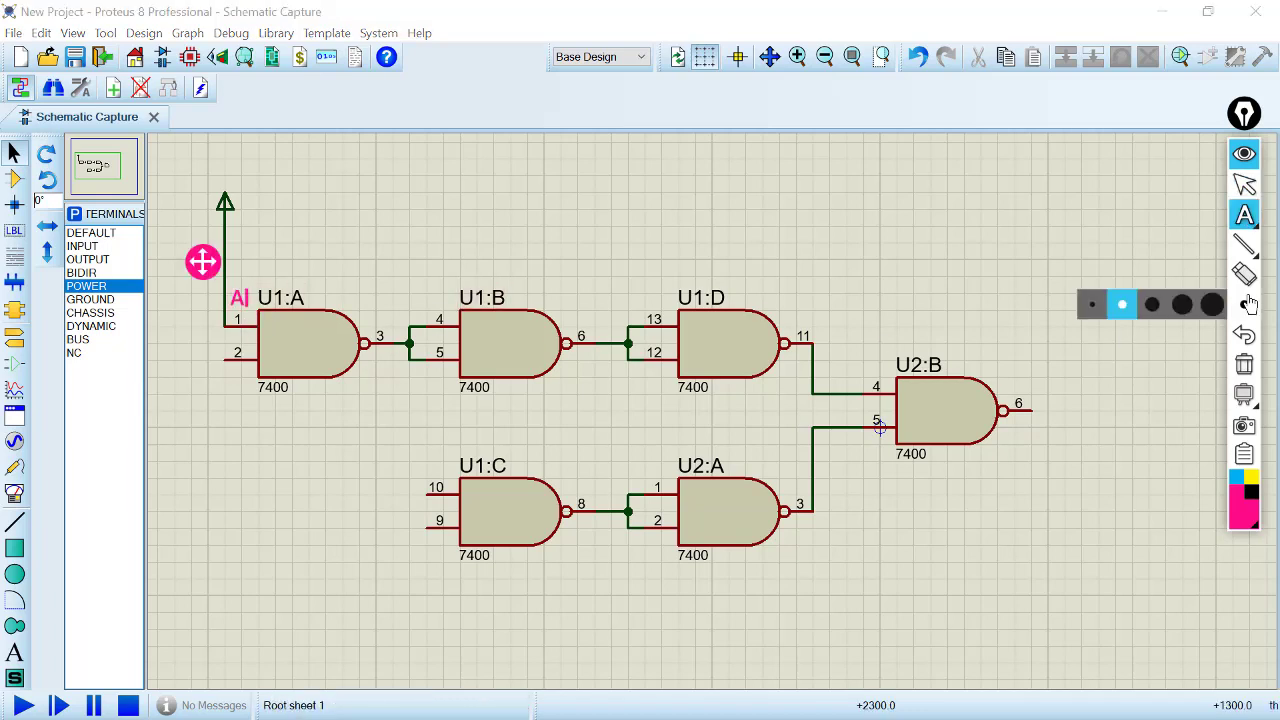
left_click(1244, 245)
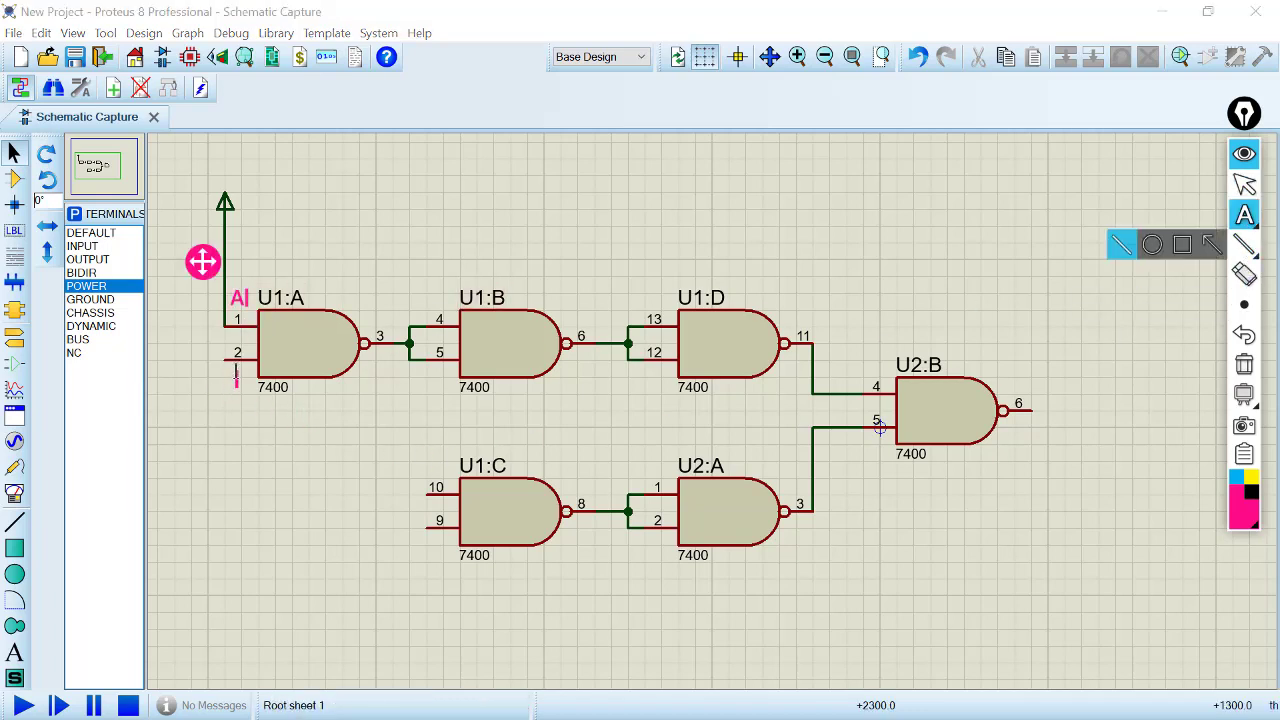
left_click(236, 378)
type("B")
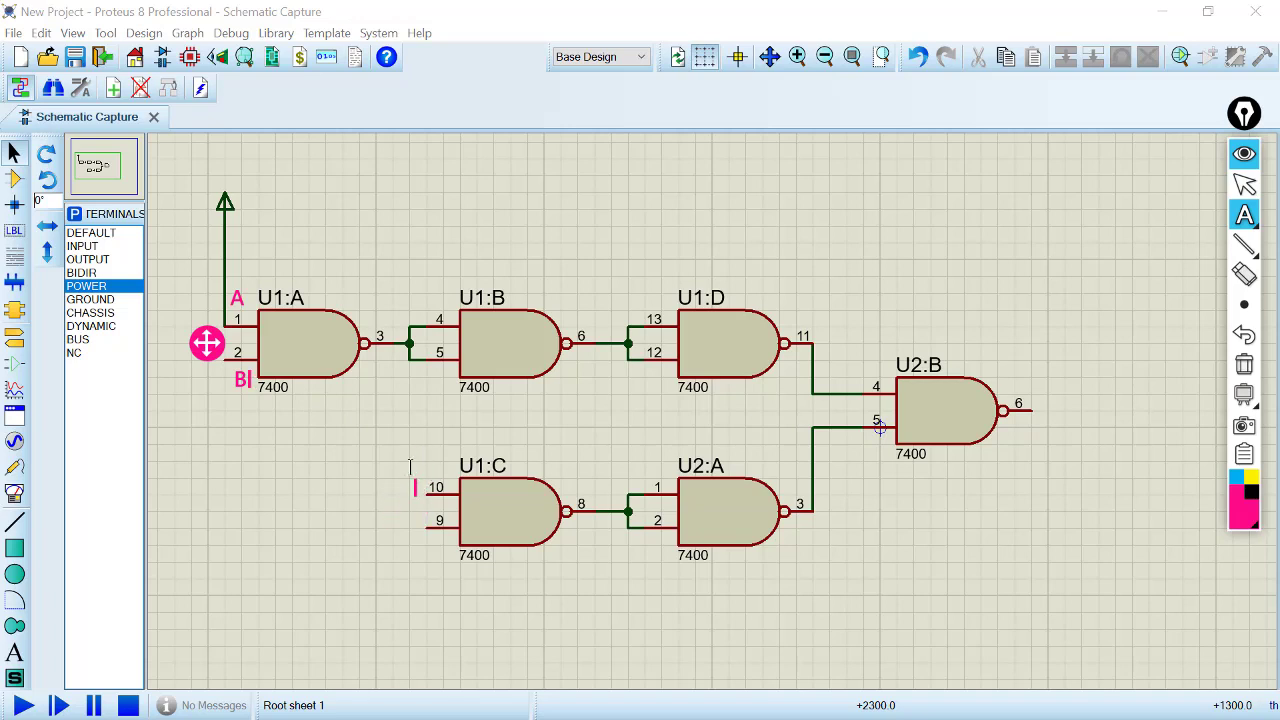
Add a C text annotation beside each of U1:C's inputs, pins 10 and 9
left_click(399, 502)
left_click(429, 461)
type("C")
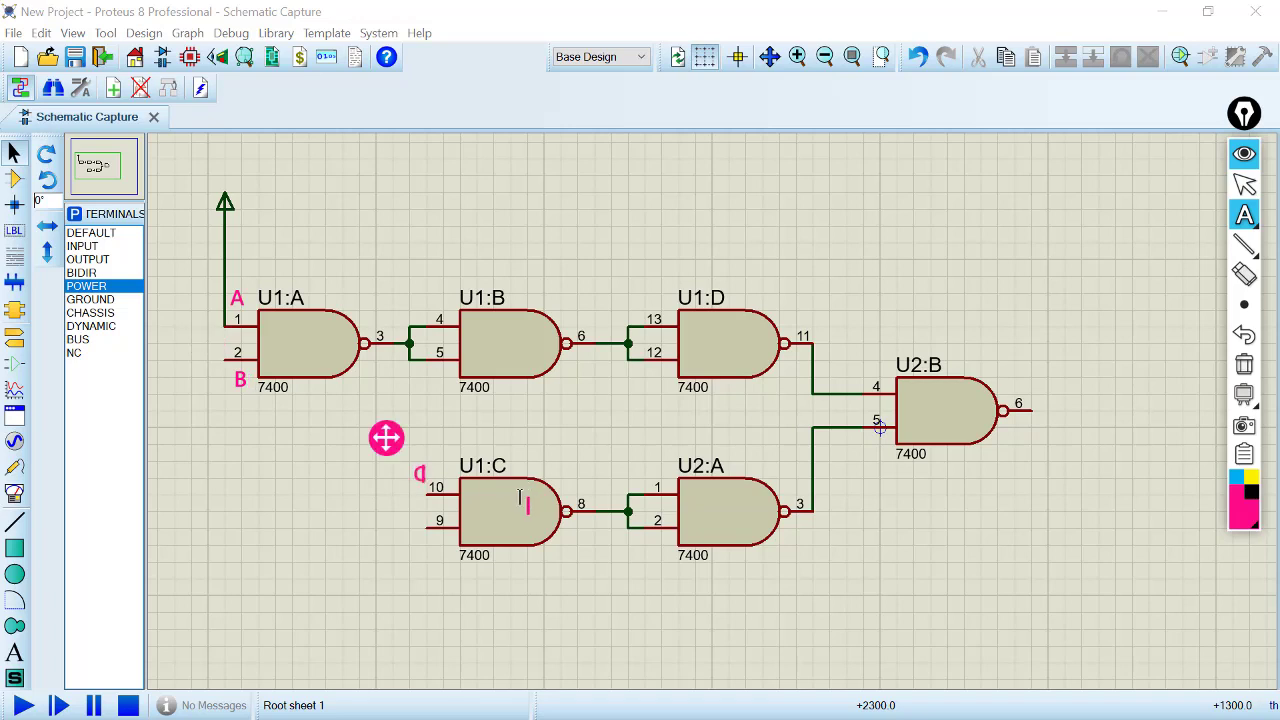
left_click(416, 541)
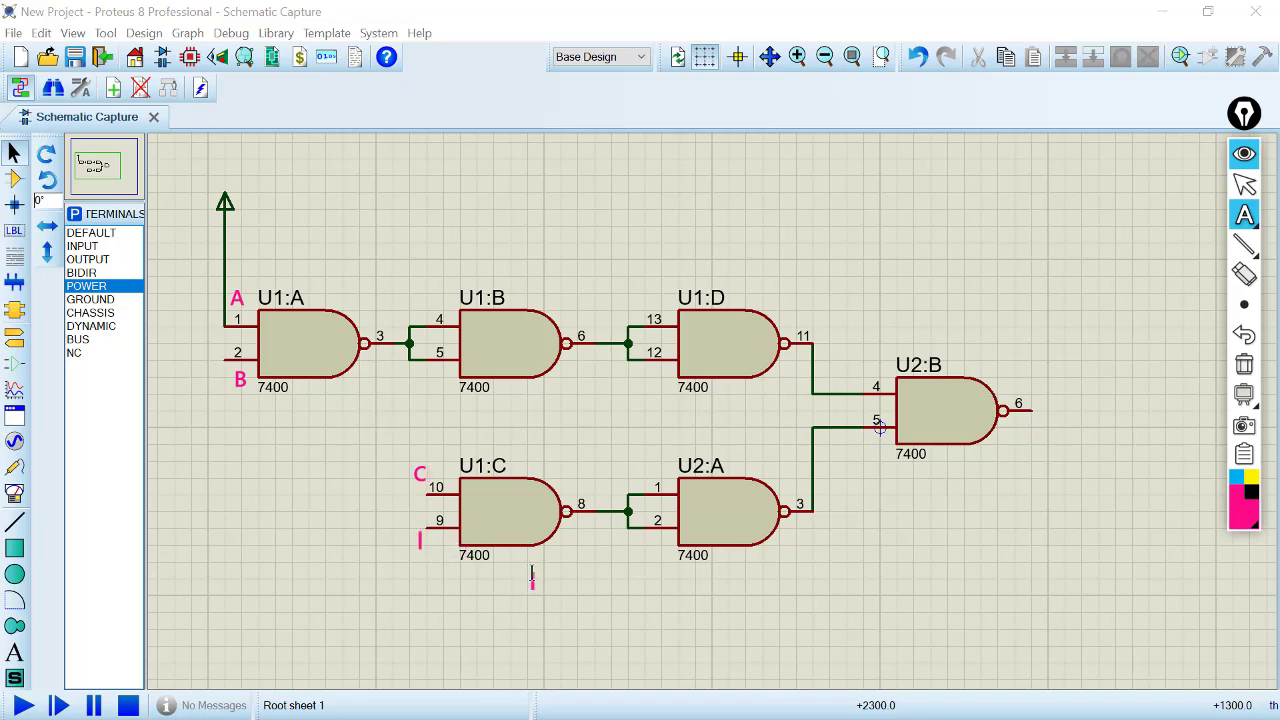
type("C")
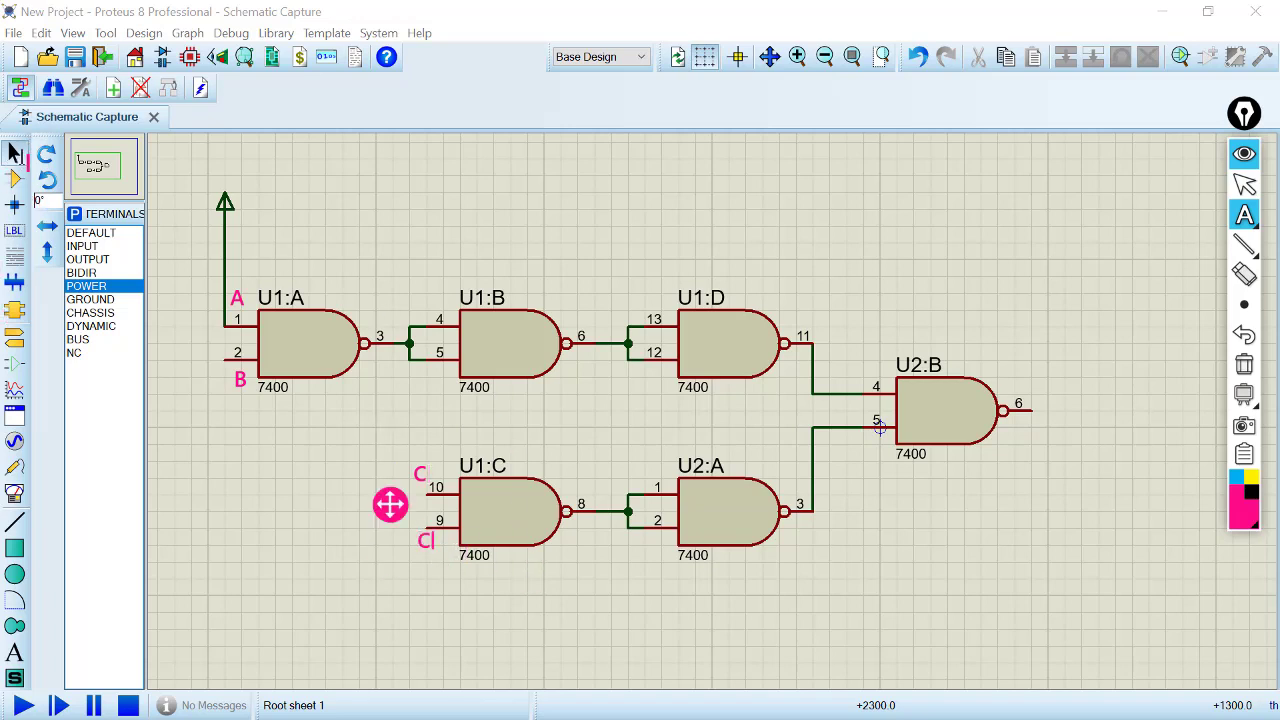
Connect pin 2 of U1:A to the power line and place a ground terminal below and left of U1:C
left_click(1244, 184)
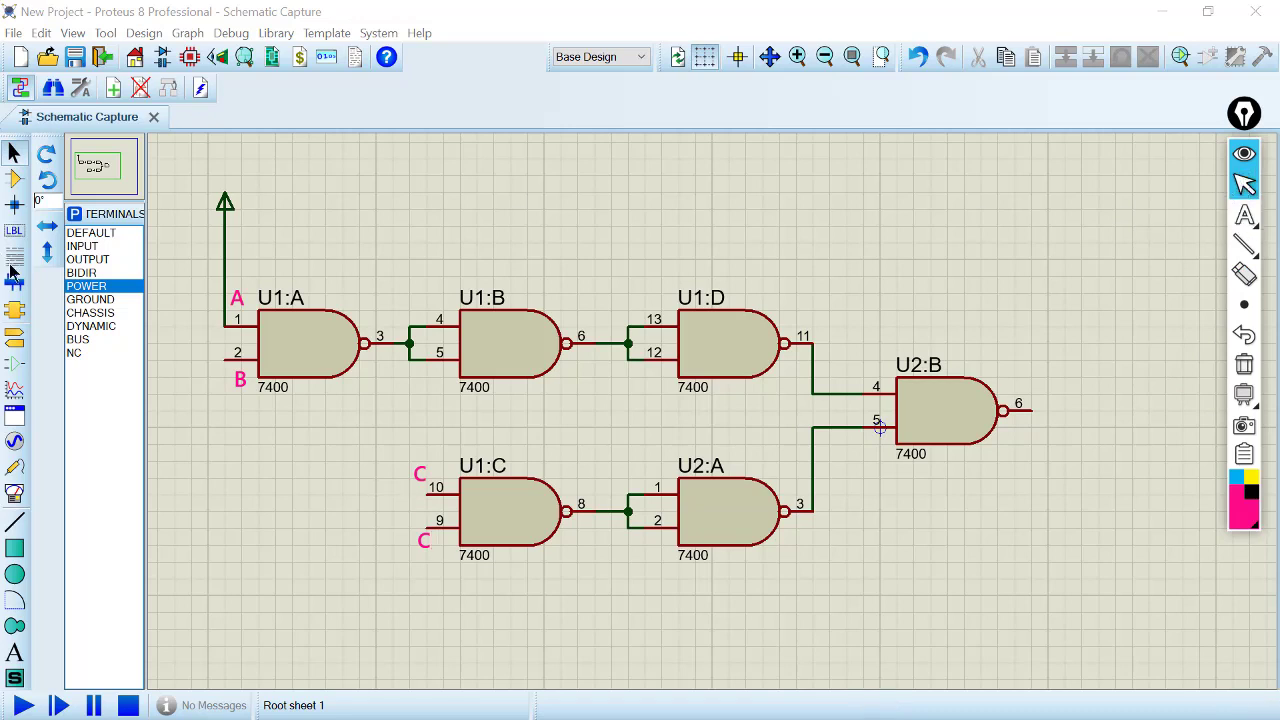
left_click(225, 359)
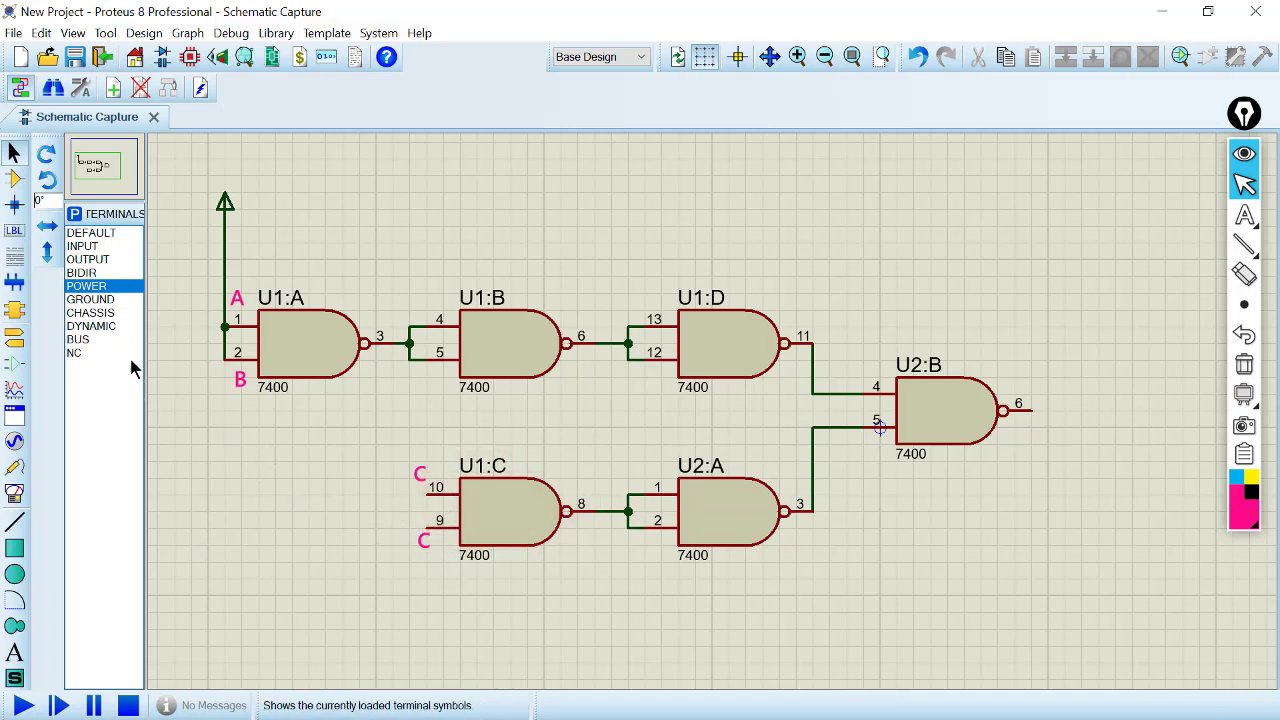
left_click(104, 300)
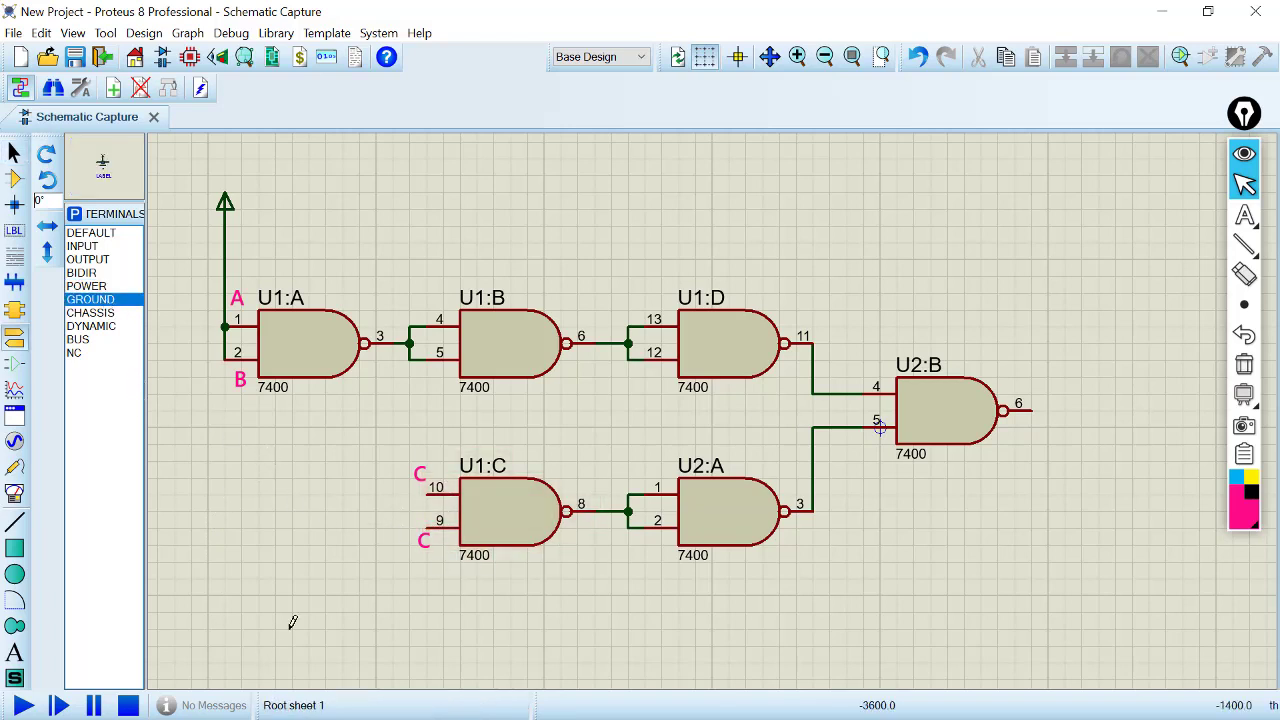
left_click(341, 630)
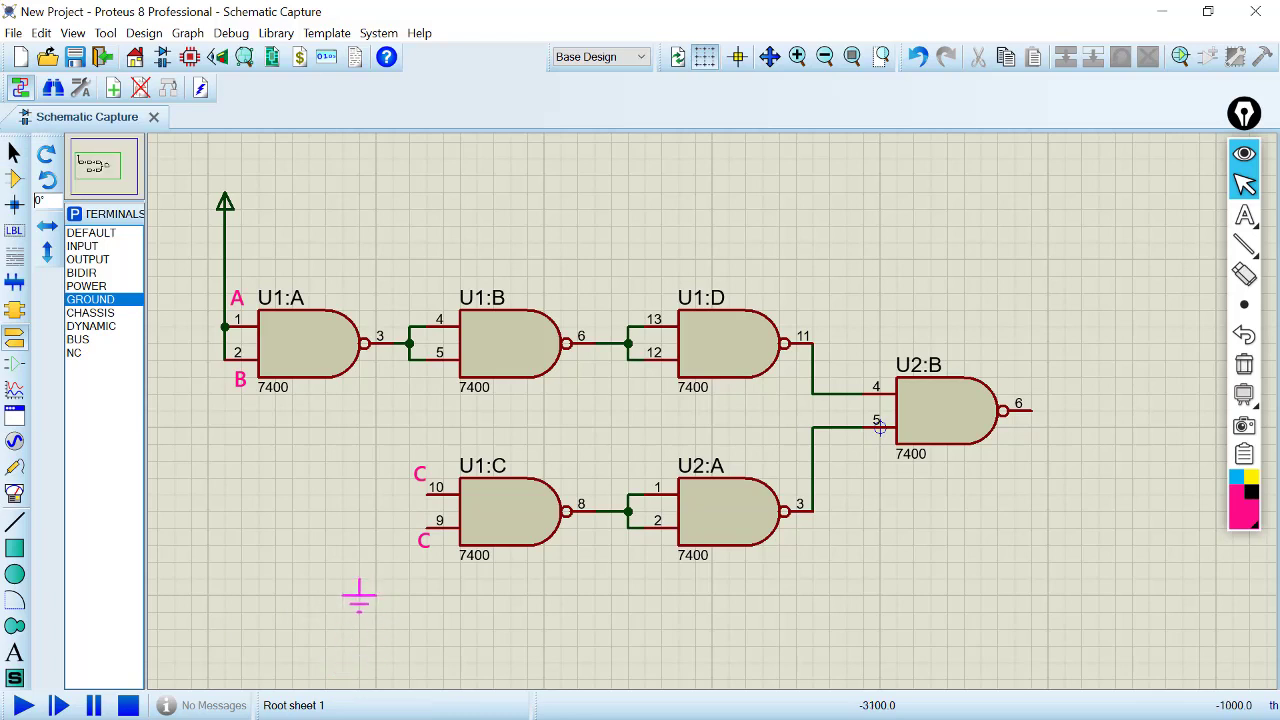
left_click(359, 648)
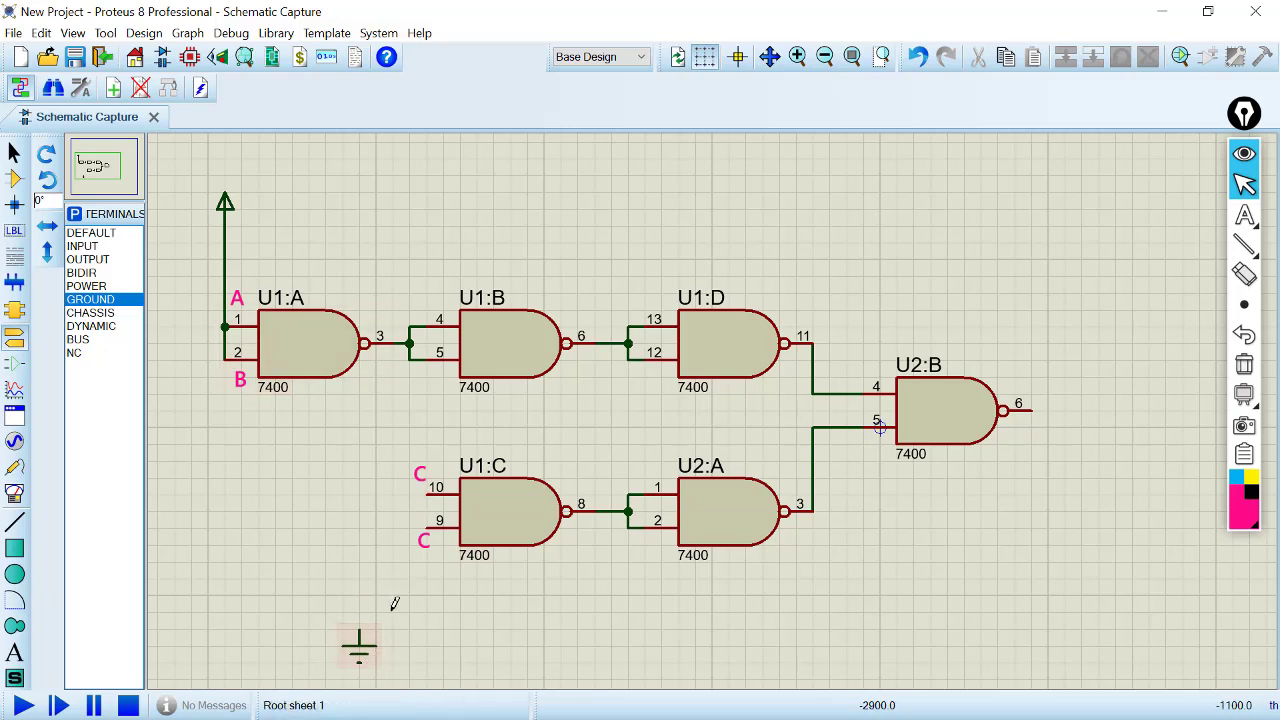
Wire the ground terminal to both inputs of U1:C, pins 10 and 9
left_click(359, 628)
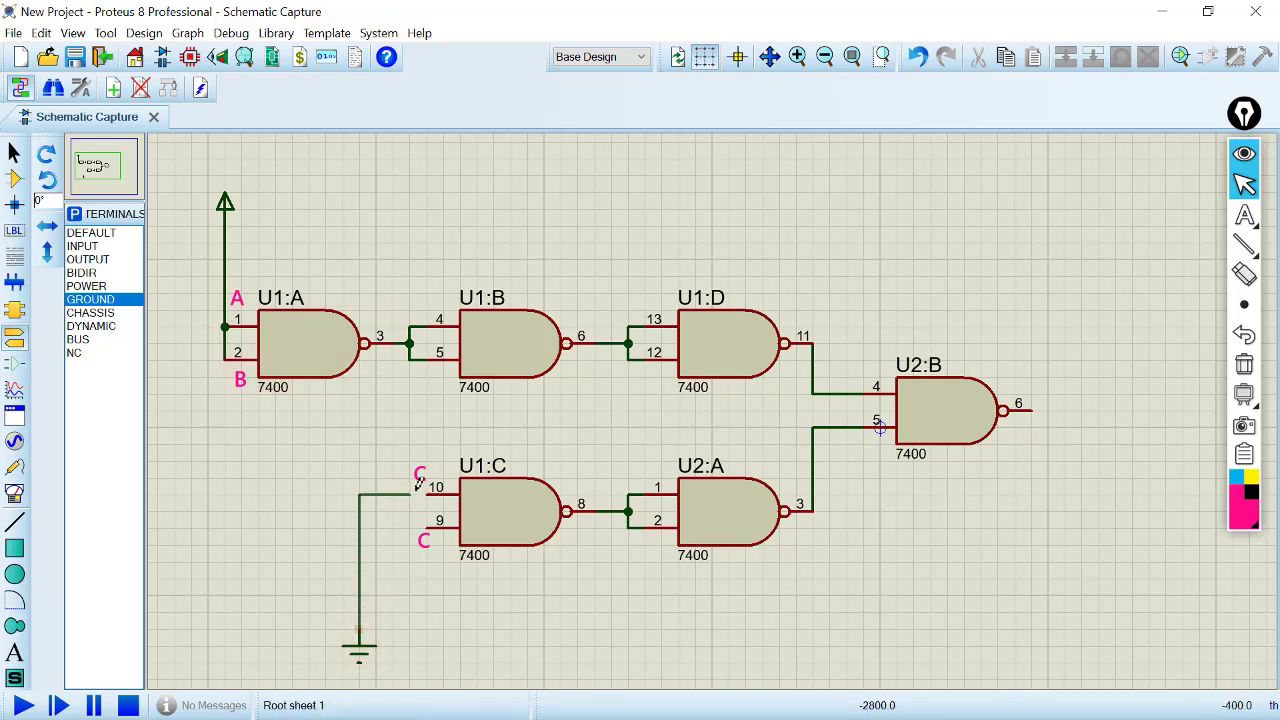
left_click(411, 497)
left_click(409, 510)
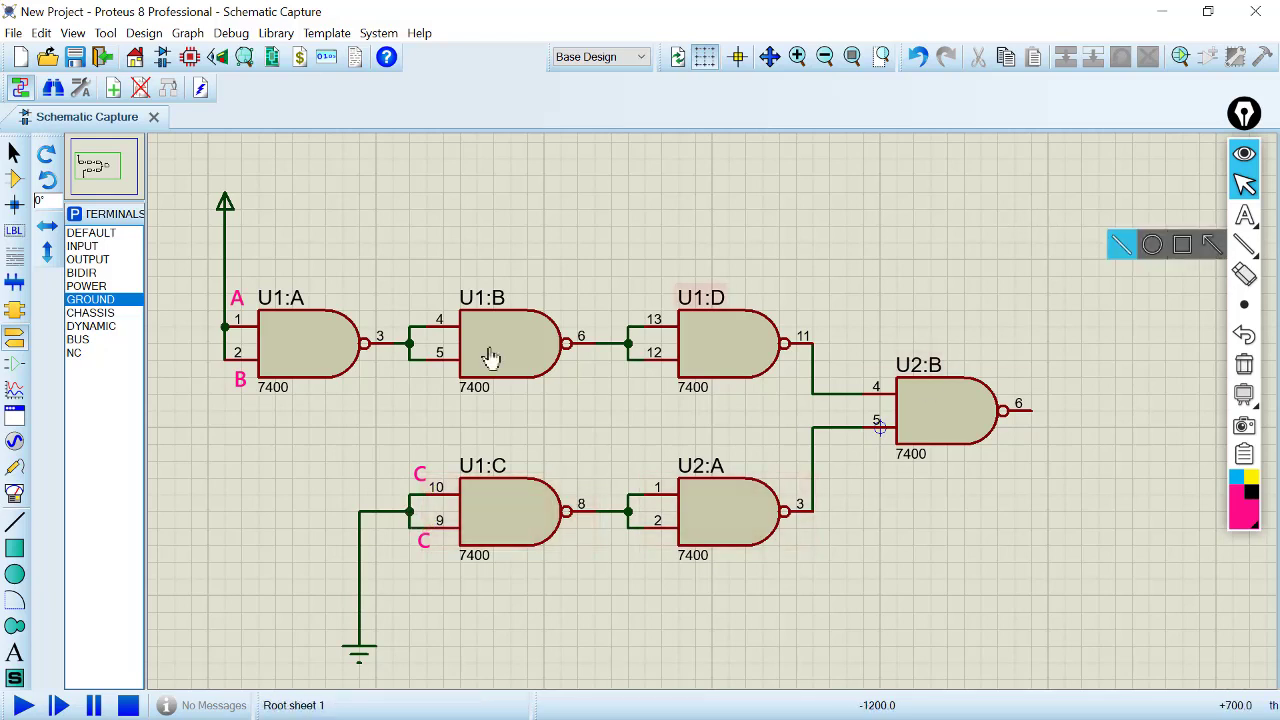
Place a LED-GREEN component to the right of U2:B's output
left_click(14, 180)
left_click(98, 246)
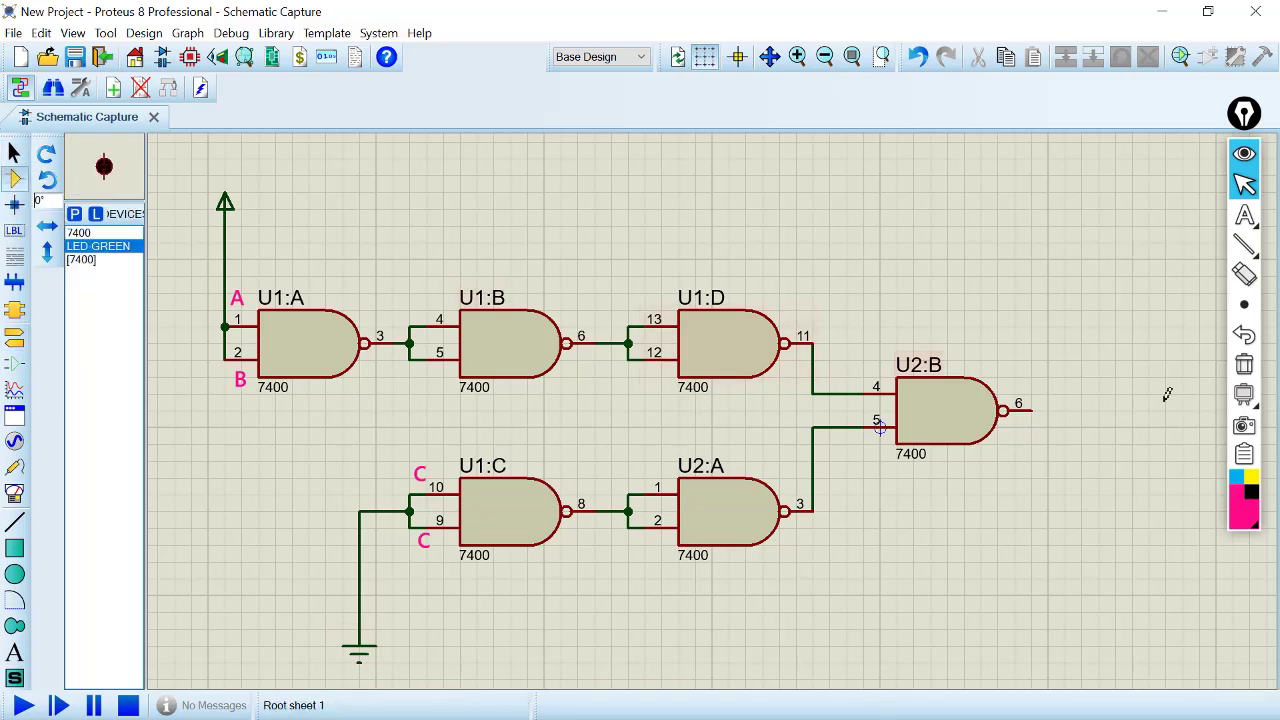
left_click(1115, 410)
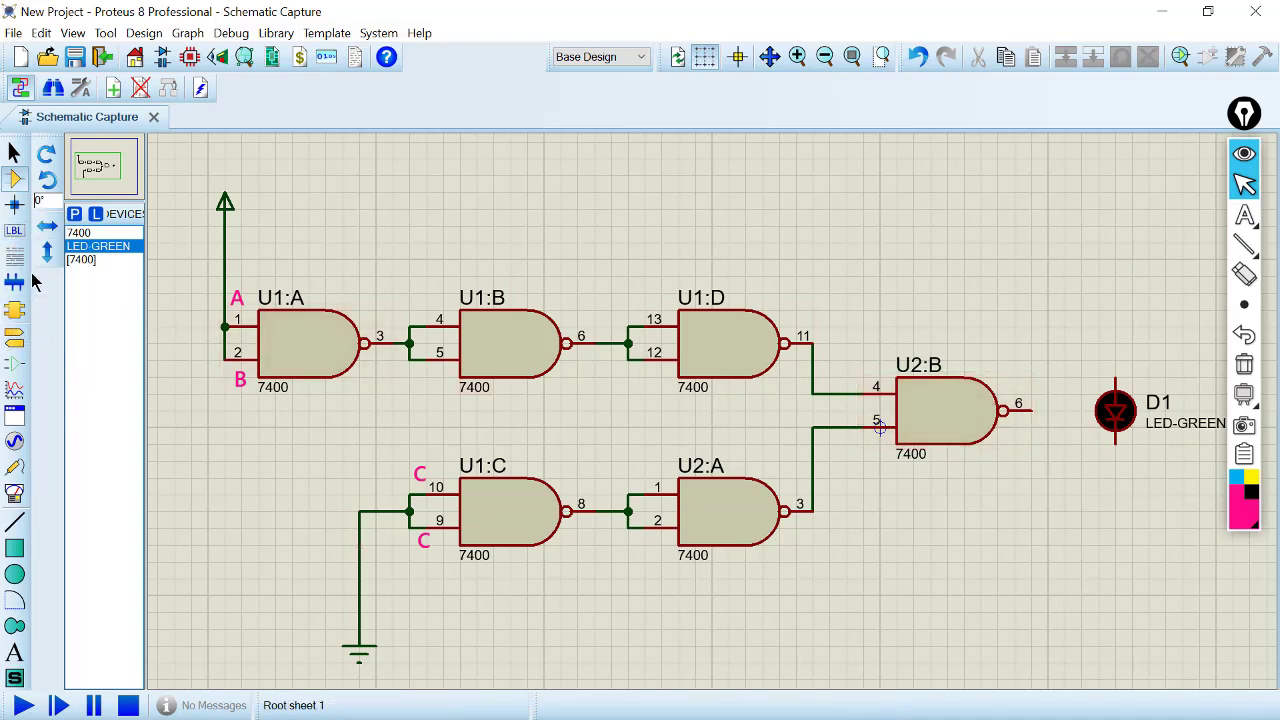
left_click(14, 152)
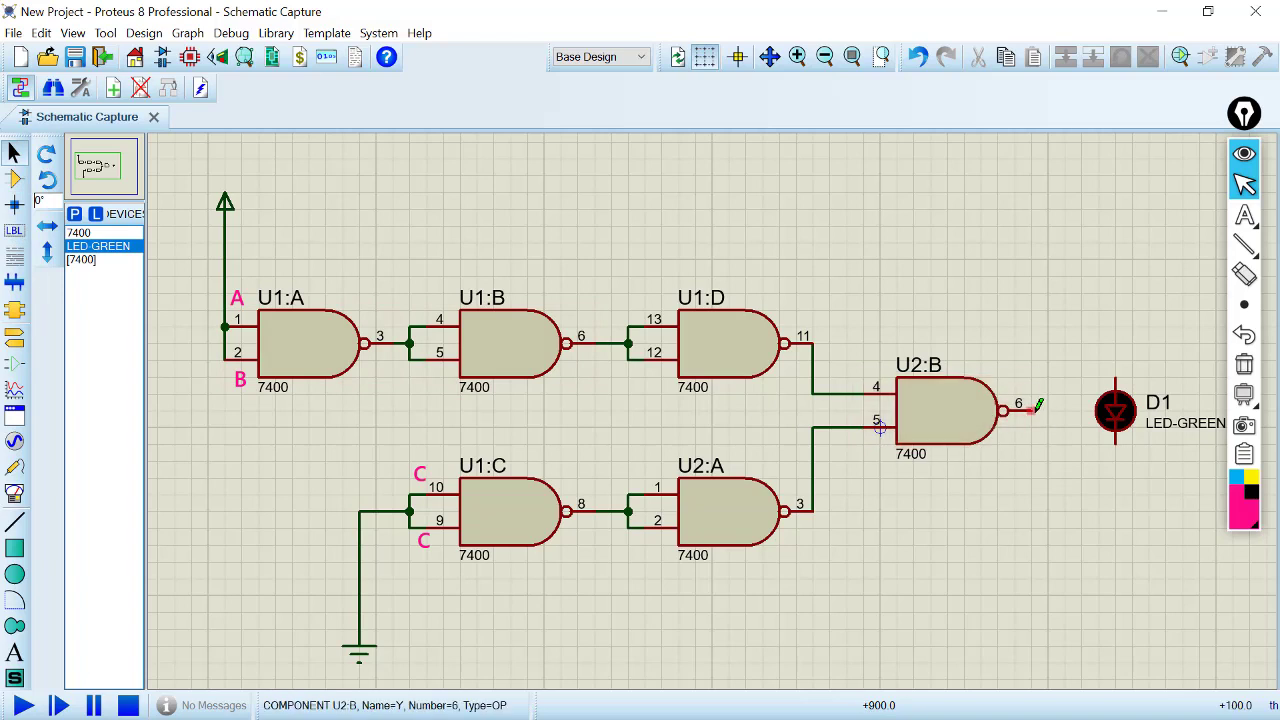
Wire U2:B's output, pin 6, to the anode of LED D1 and the LED's cathode to the ground line
left_click(1035, 410)
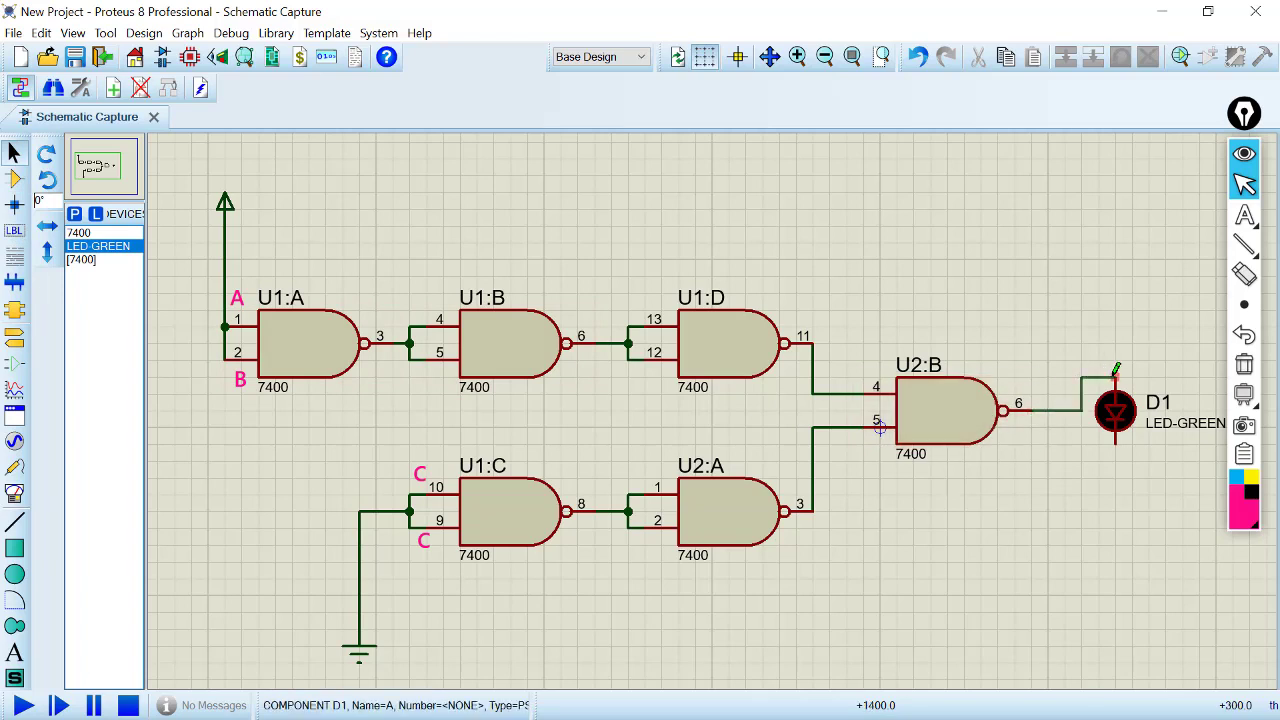
left_click(1117, 371)
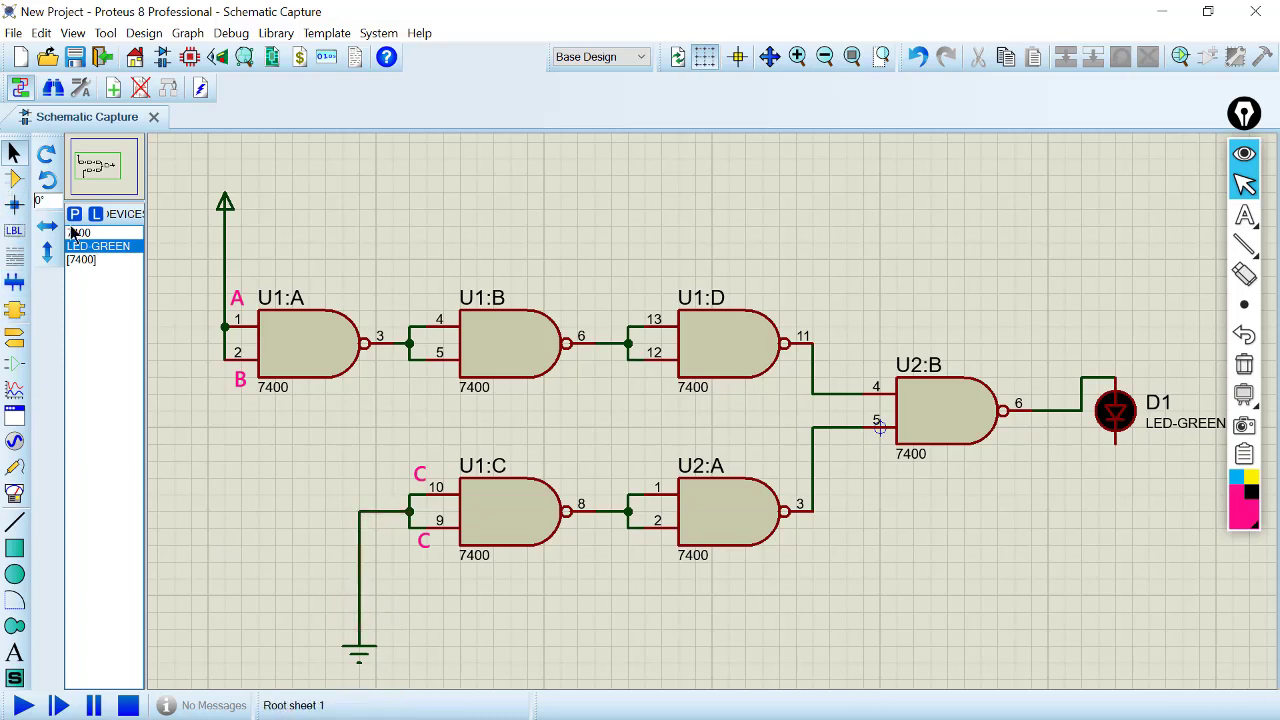
left_click(1115, 442)
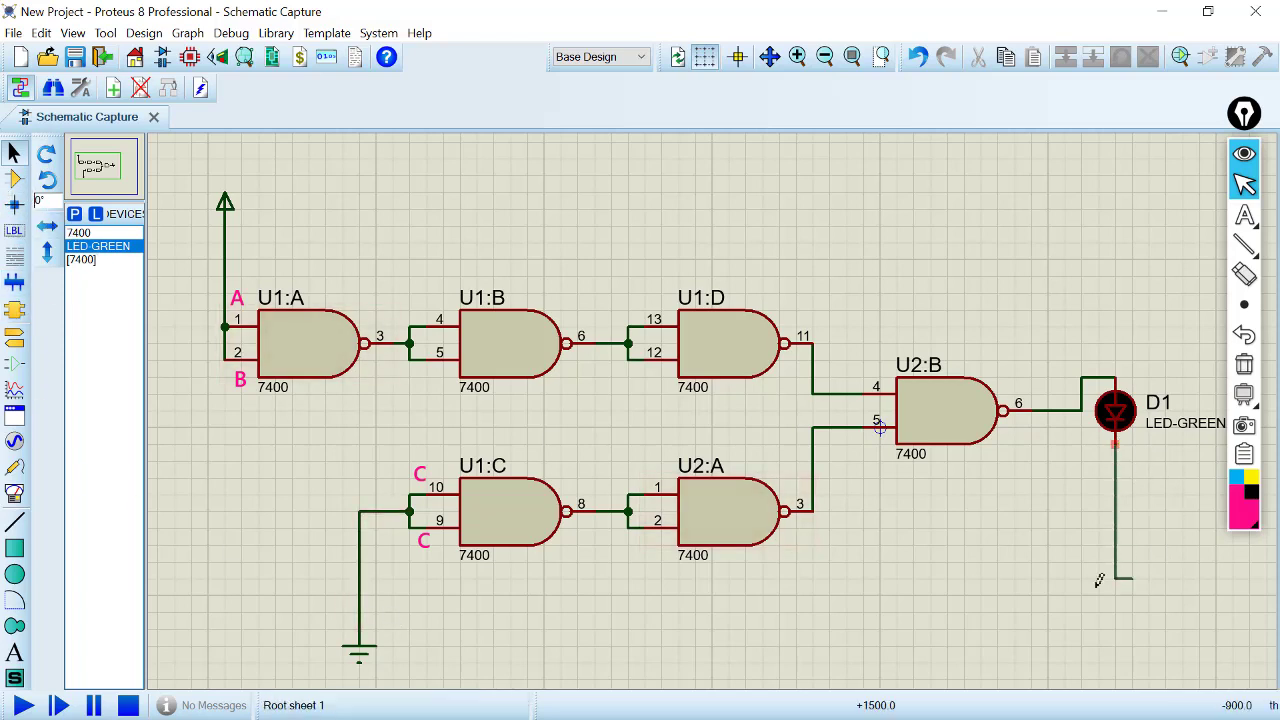
left_click(360, 611)
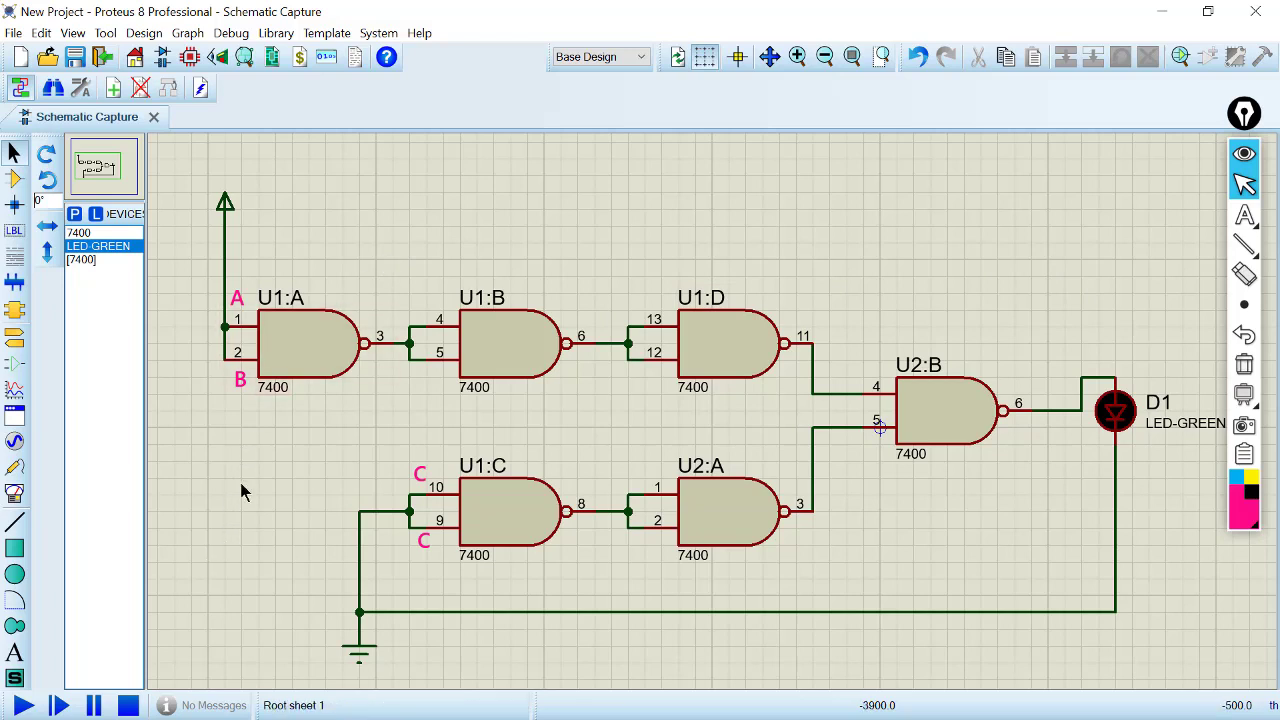
Run the circuit simulation to check the logic levels and the output LED, and stop it
left_click(24, 706)
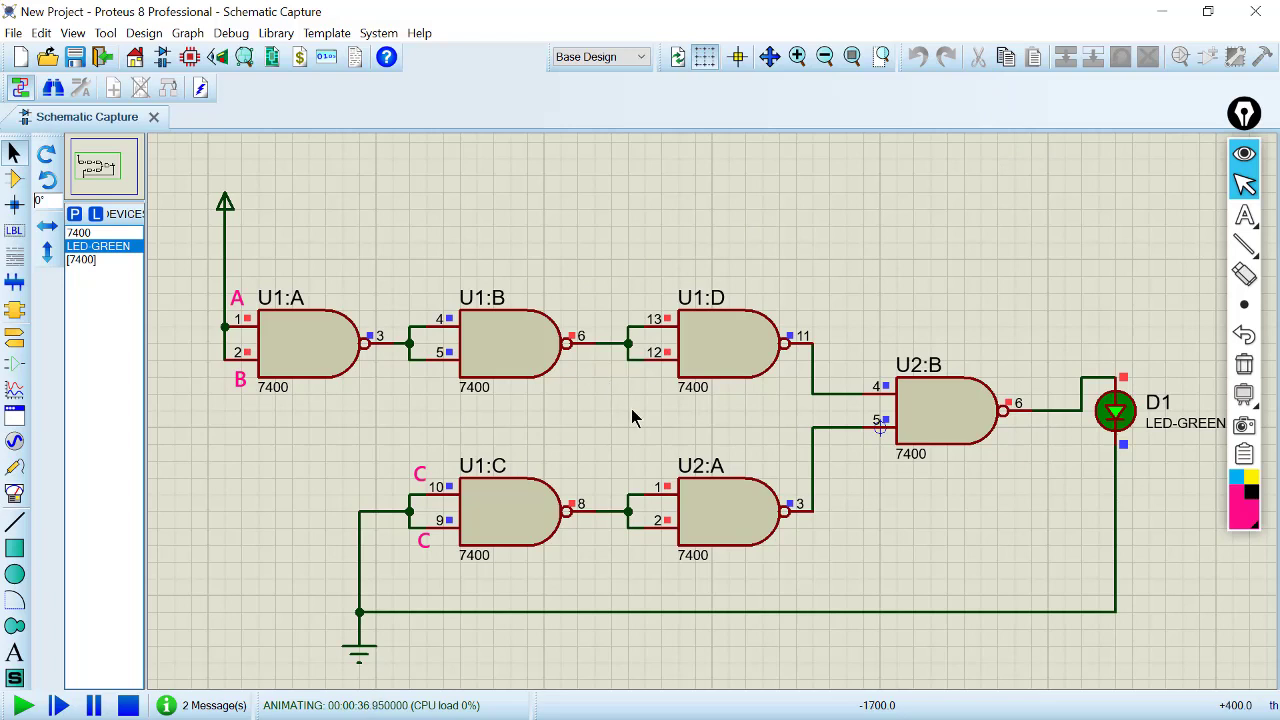
left_click(127, 705)
key("alt+Tab")
key("alt+Tab")
key("alt+Tab")
key("alt+Tab")
key("alt+Tab")
key("alt+Tab")
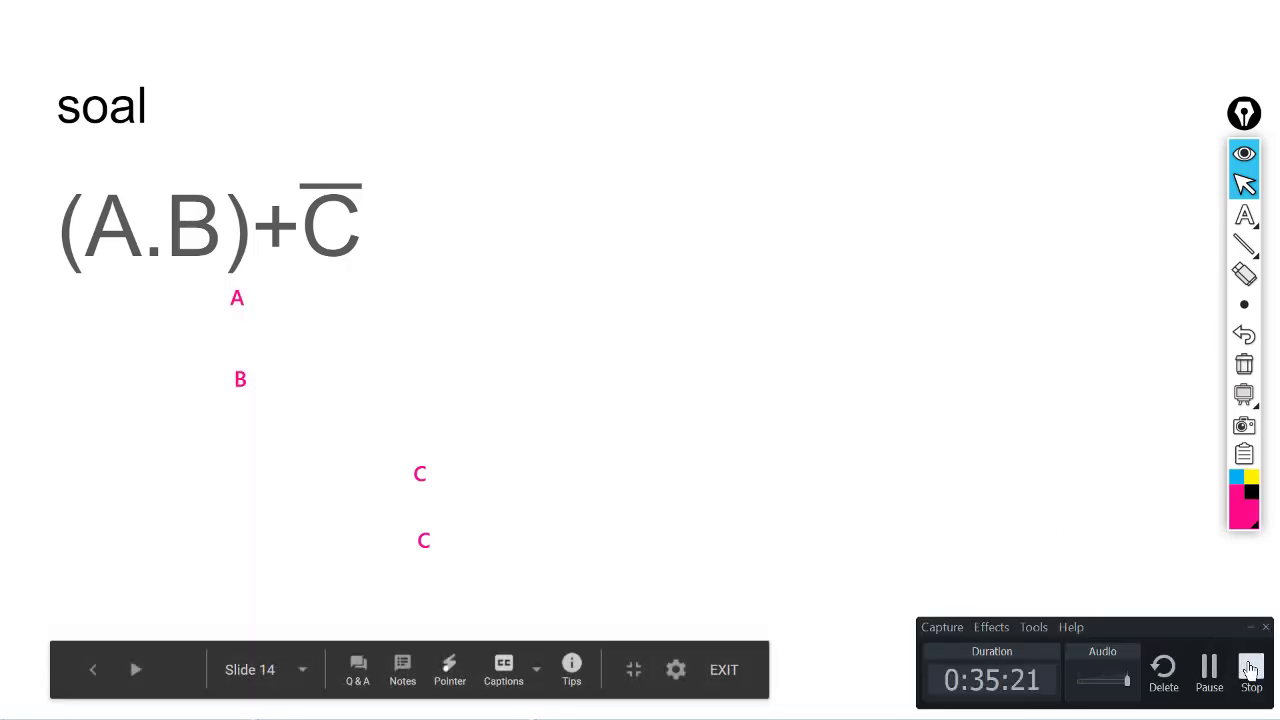